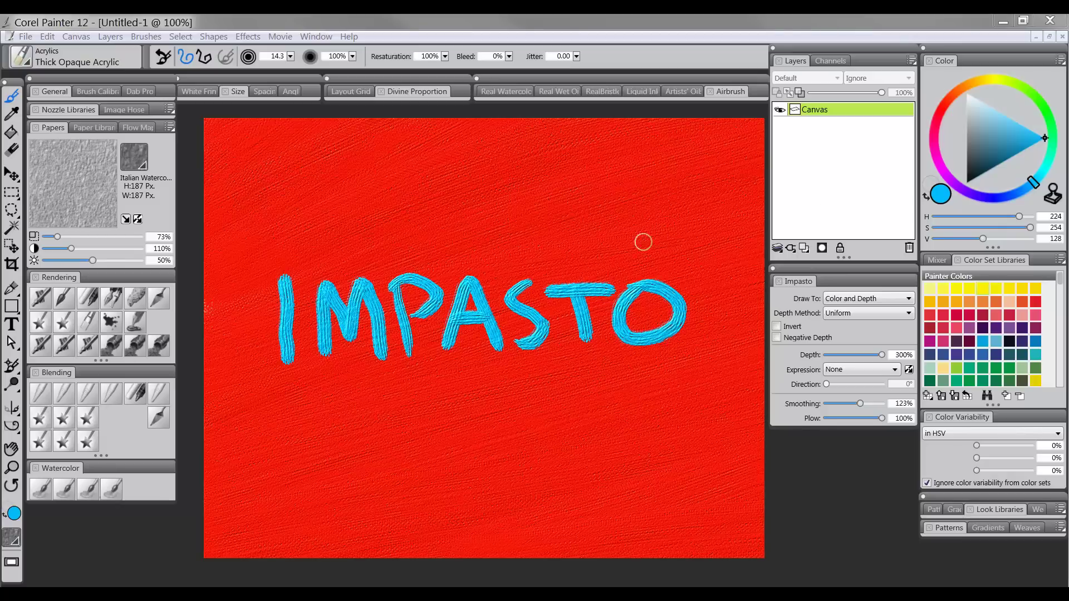
# Enlarge the acrylic brush to 34.4, then paint a trial stroke above IMPASTO and undo it.
pyautogui.press(']')
pyautogui.press(']')
pyautogui.press(']')
pyautogui.press(']')
pyautogui.moveTo(458, 205)
pyautogui.mouseDown()
pyautogui.moveTo(537, 195)
pyautogui.moveTo(436, 207)
pyautogui.moveTo(548, 214)
pyautogui.moveTo(420, 218)
pyautogui.moveTo(566, 212)
pyautogui.moveTo(433, 207)
pyautogui.moveTo(538, 198)
pyautogui.moveTo(494, 187)
pyautogui.moveTo(564, 178)
pyautogui.moveTo(449, 174)
pyautogui.moveTo(593, 177)
pyautogui.mouseUp()
pyautogui.hotkey('ctrl', 'z')
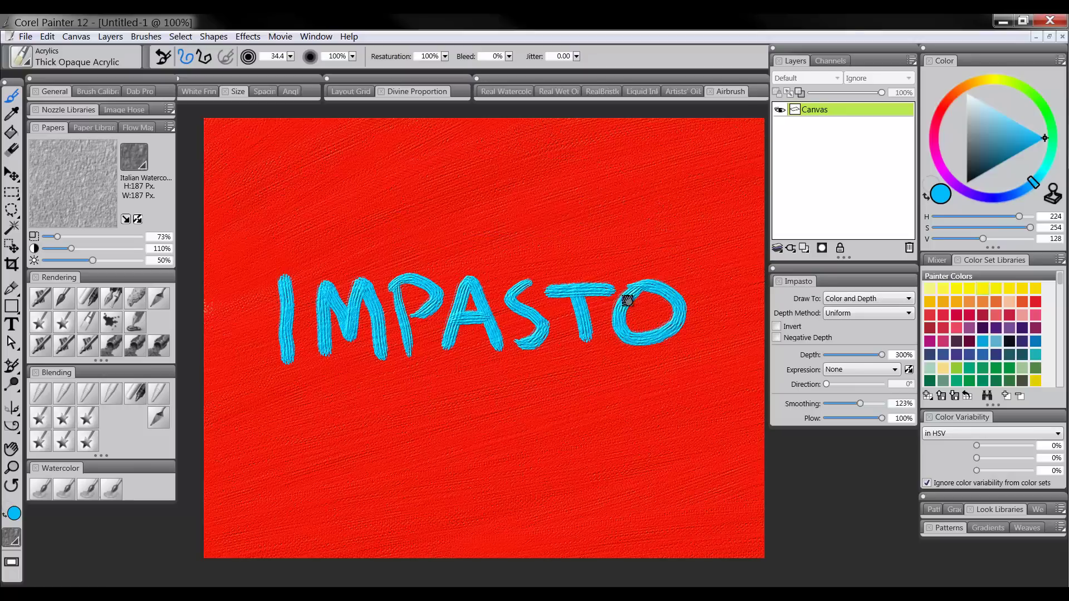
pyautogui.moveTo(622, 330); pyautogui.dragTo(619, 326)
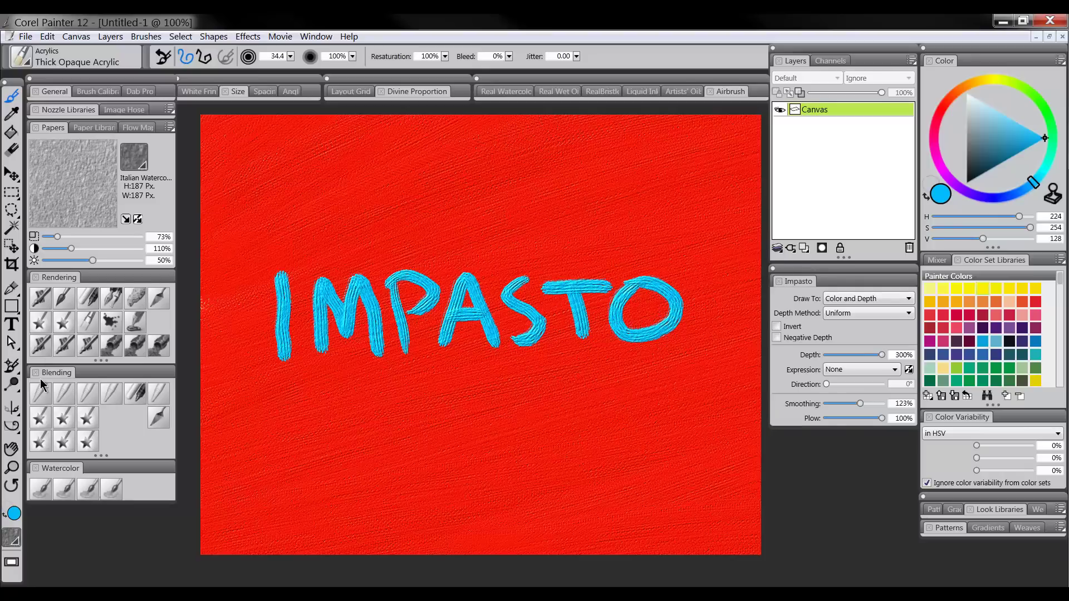
# Pick the Coarse Oily Blender, set Impasto Draw To Color, smear the T, then undo.
pyautogui.click(64, 394)
pyautogui.click(854, 296)
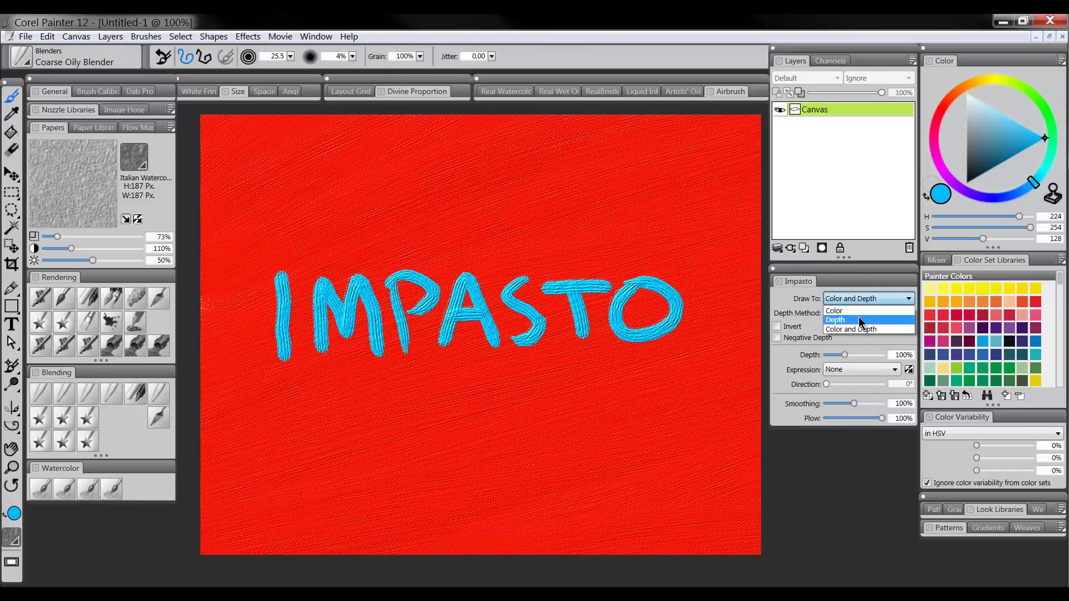
pyautogui.click(857, 314)
pyautogui.moveTo(601, 294)
pyautogui.mouseDown()
pyautogui.moveTo(566, 297)
pyautogui.moveTo(570, 317)
pyautogui.moveTo(591, 318)
pyautogui.moveTo(603, 276)
pyautogui.moveTo(560, 292)
pyautogui.moveTo(553, 325)
pyautogui.moveTo(579, 320)
pyautogui.moveTo(610, 264)
pyautogui.moveTo(610, 307)
pyautogui.moveTo(627, 316)
pyautogui.moveTo(629, 298)
pyautogui.moveTo(649, 303)
pyautogui.moveTo(639, 297)
pyautogui.moveTo(644, 333)
pyautogui.moveTo(669, 314)
pyautogui.moveTo(647, 277)
pyautogui.moveTo(640, 297)
pyautogui.mouseUp()
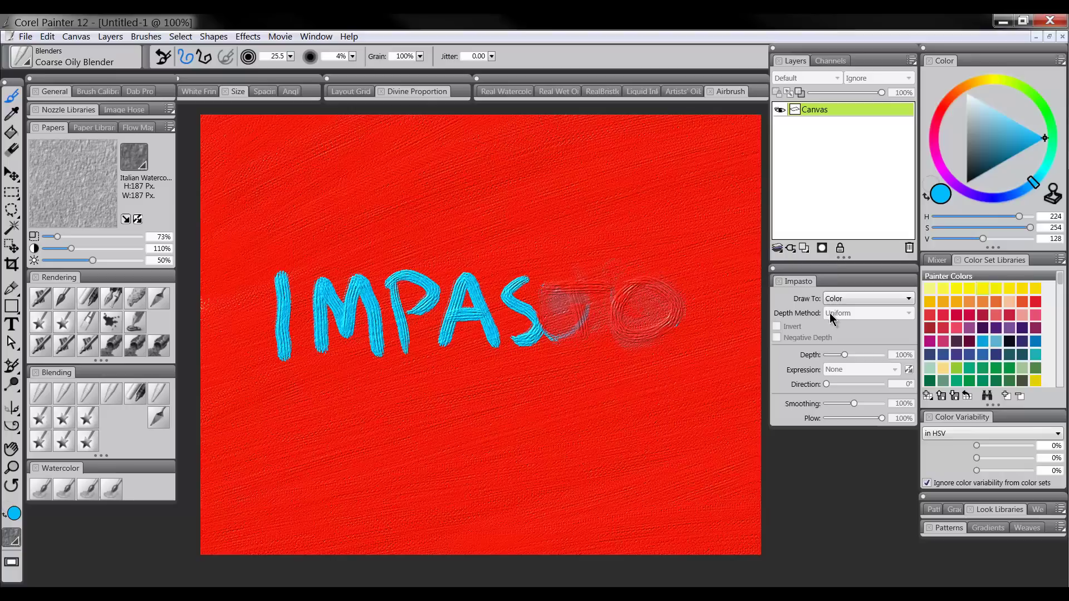
pyautogui.hotkey('ctrl', 'z')
# Set the blender's Draw To to Depth and flatten the texture of the T and O.
pyautogui.click(851, 299)
pyautogui.click(849, 317)
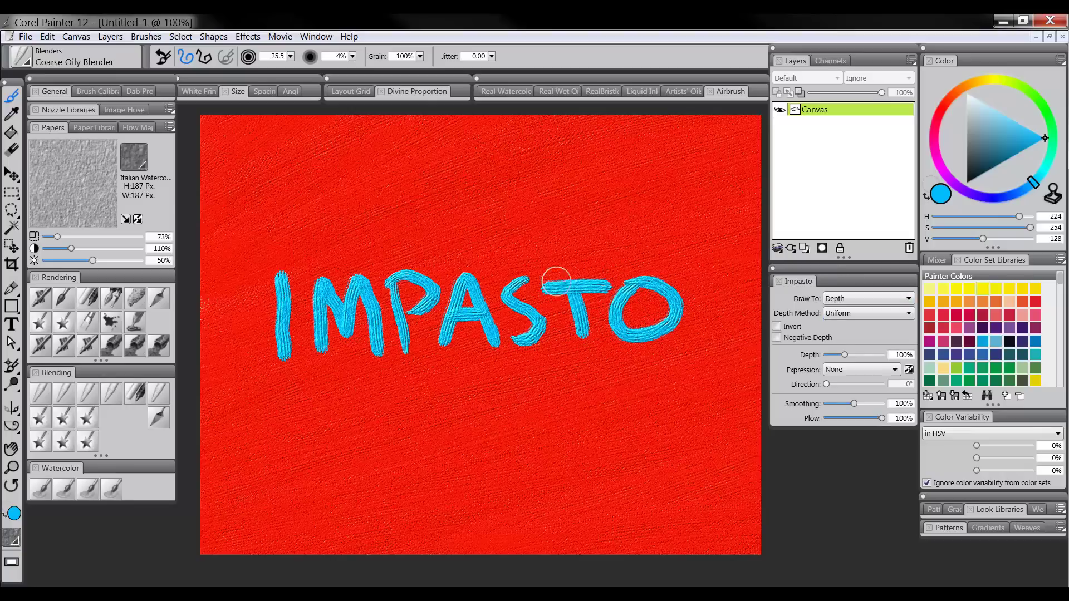
pyautogui.moveTo(555, 283)
pyautogui.mouseDown()
pyautogui.moveTo(596, 328)
pyautogui.moveTo(629, 266)
pyautogui.moveTo(643, 320)
pyautogui.moveTo(672, 302)
pyautogui.moveTo(677, 279)
pyautogui.moveTo(689, 320)
pyautogui.mouseUp()
pyautogui.click(844, 299)
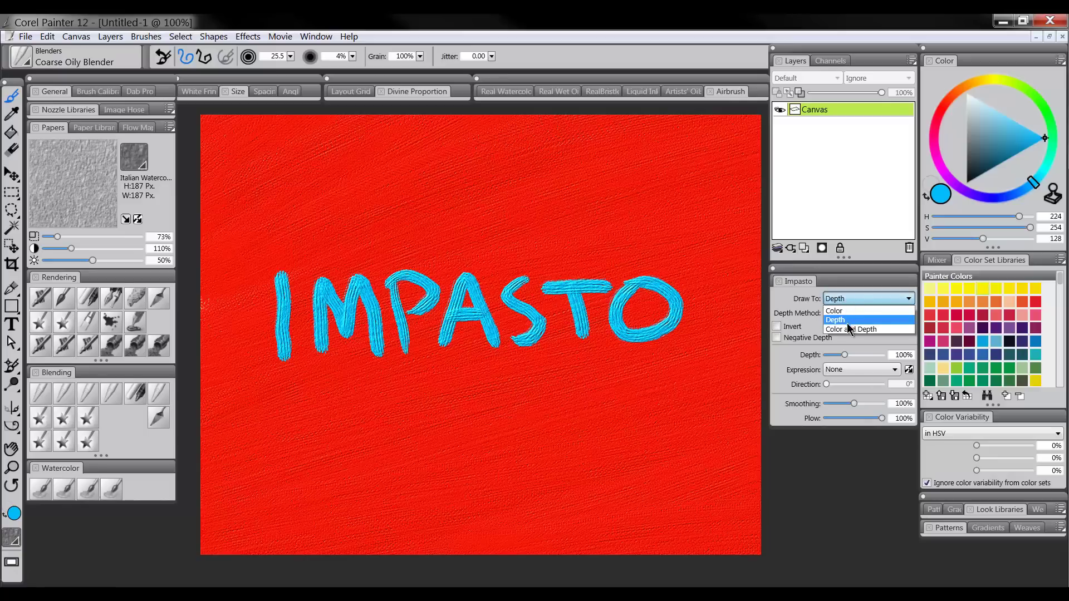
pyautogui.click(802, 283)
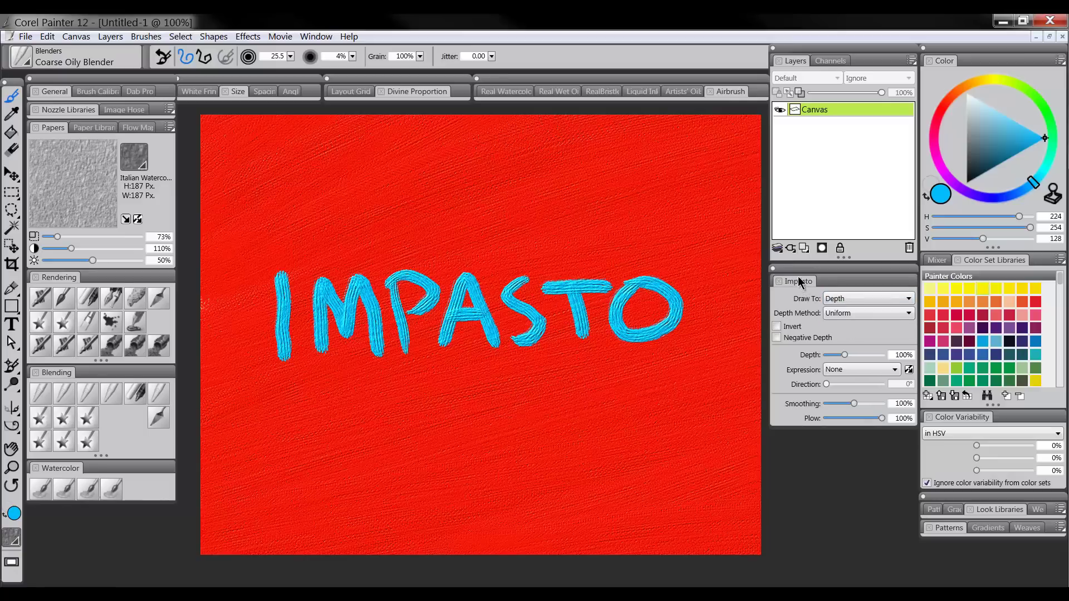
# Browse the panel display menus, then try a Color-only blender smear on the T and undo it.
pyautogui.click(312, 36)
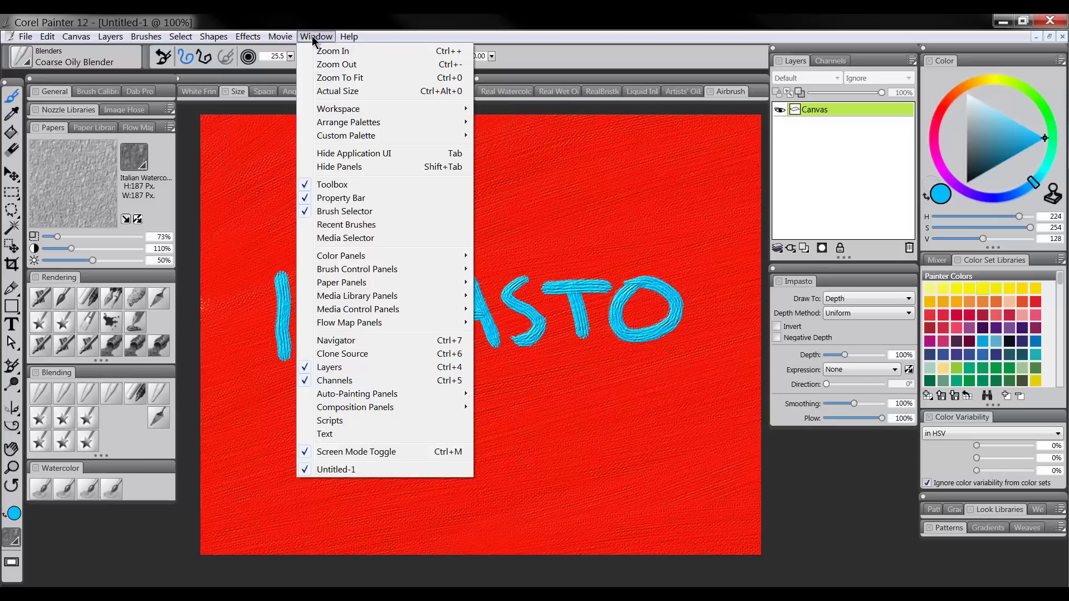
pyautogui.moveTo(354, 269)
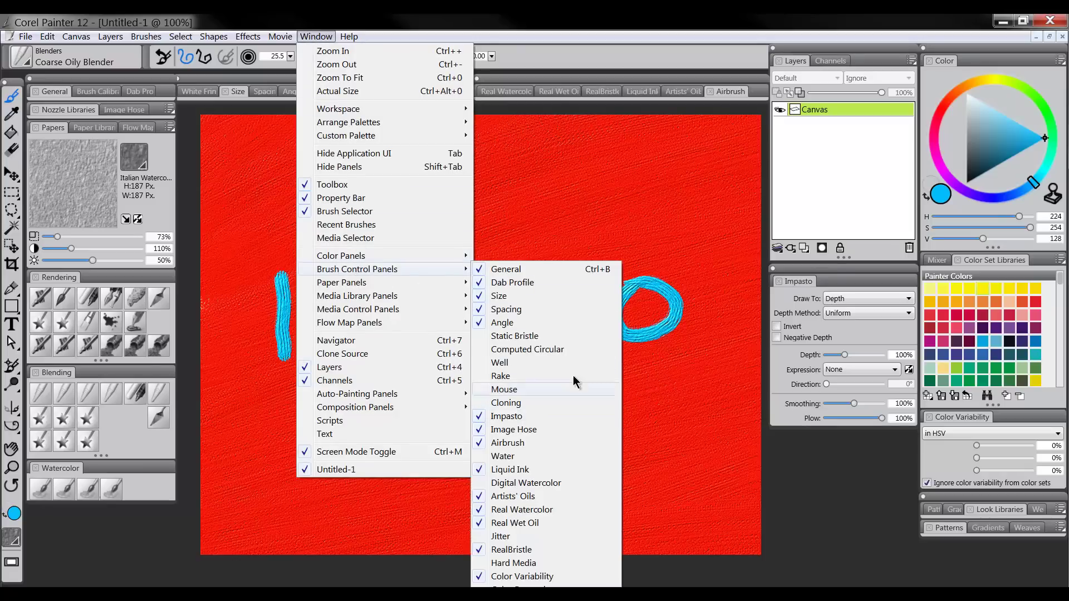
pyautogui.click(825, 274)
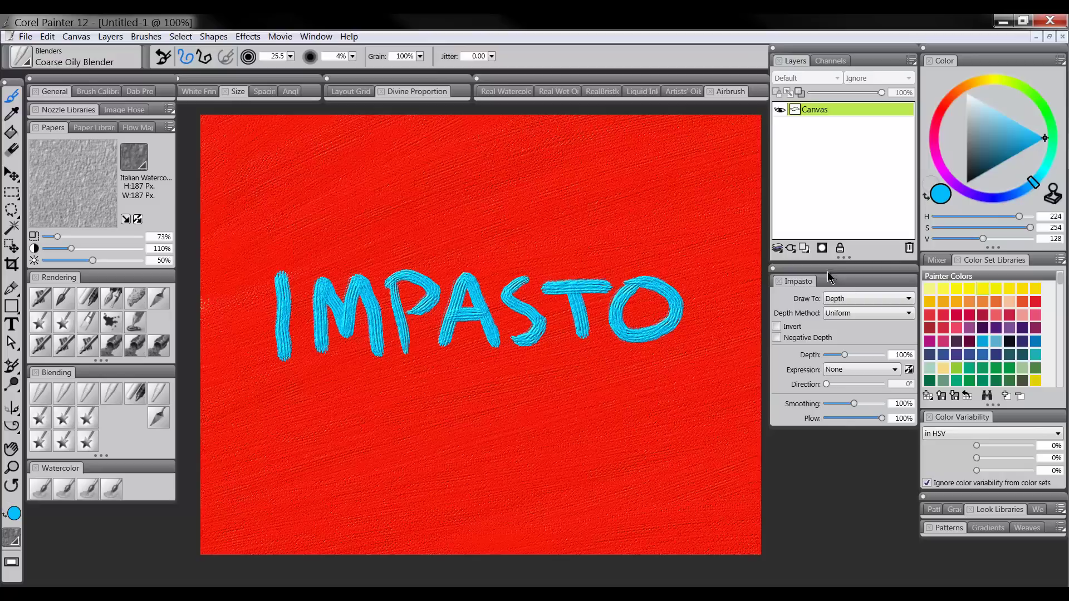
pyautogui.click(844, 298)
pyautogui.click(847, 311)
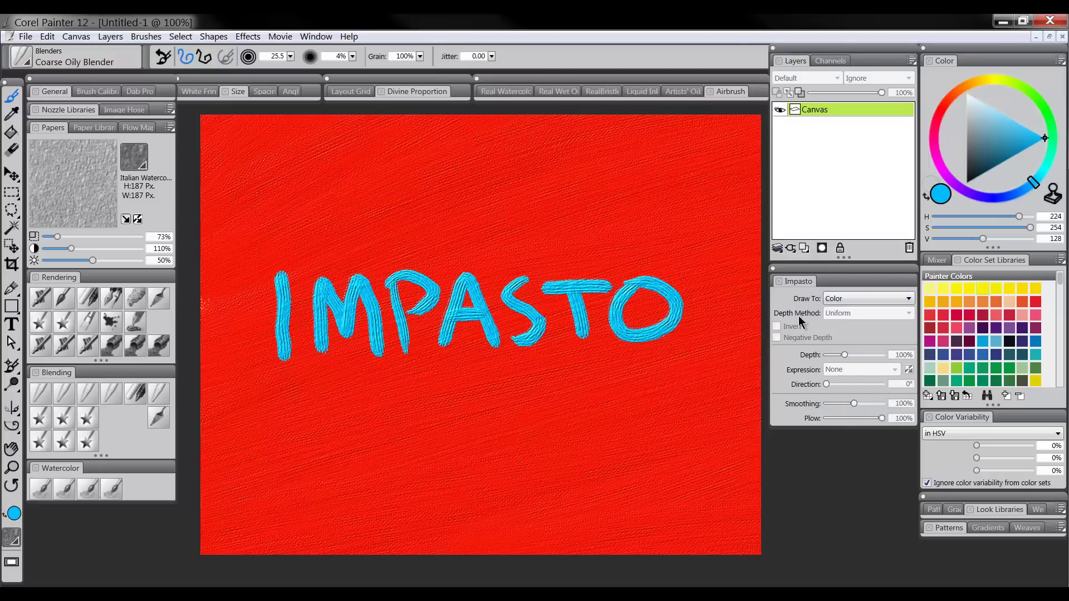
pyautogui.moveTo(554, 267)
pyautogui.mouseDown()
pyautogui.moveTo(579, 286)
pyautogui.moveTo(592, 330)
pyautogui.moveTo(597, 297)
pyautogui.moveTo(576, 270)
pyautogui.moveTo(585, 338)
pyautogui.moveTo(574, 342)
pyautogui.moveTo(559, 311)
pyautogui.moveTo(601, 322)
pyautogui.moveTo(615, 310)
pyautogui.moveTo(630, 340)
pyautogui.moveTo(650, 326)
pyautogui.moveTo(666, 283)
pyautogui.mouseUp()
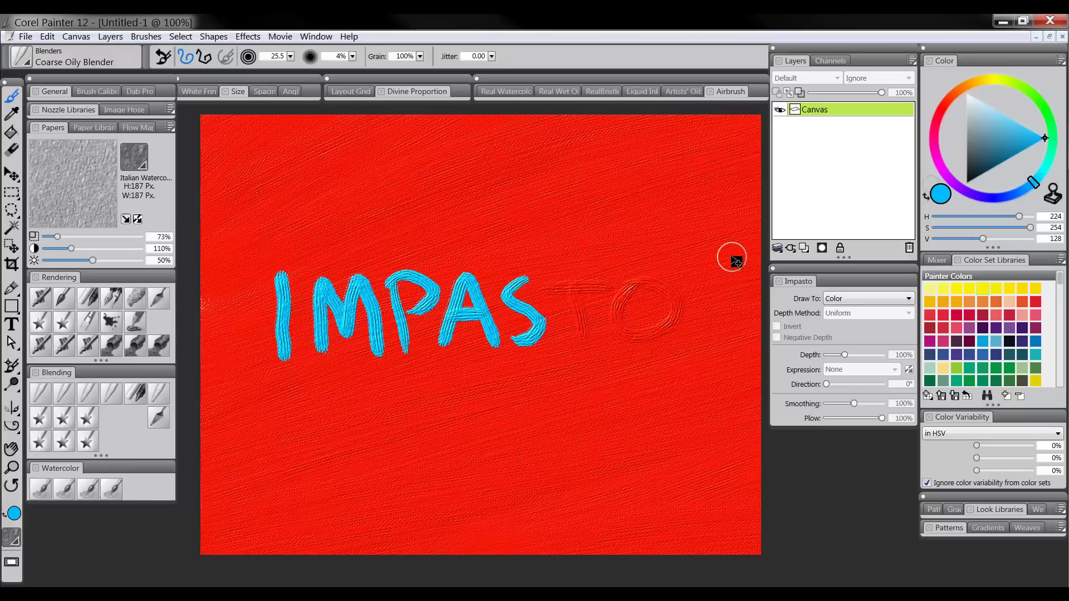
pyautogui.hotkey('ctrl', 'z')
# Choose Thick Opaque Acrylic, set Draw To Color, and paint a flat blue stroke above IMPASTO.
pyautogui.click(20, 58)
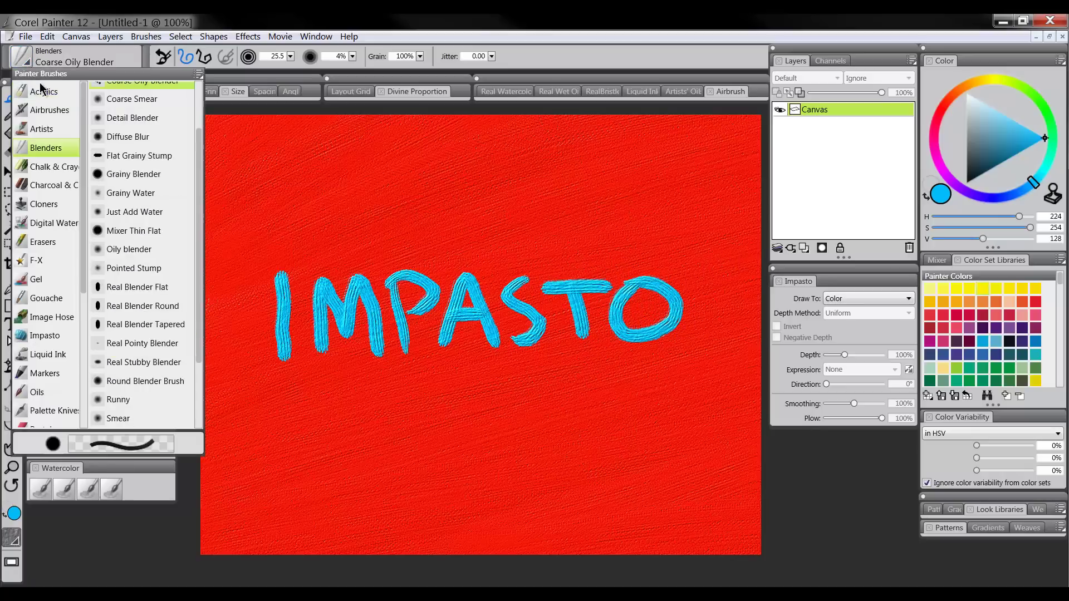
pyautogui.click(44, 92)
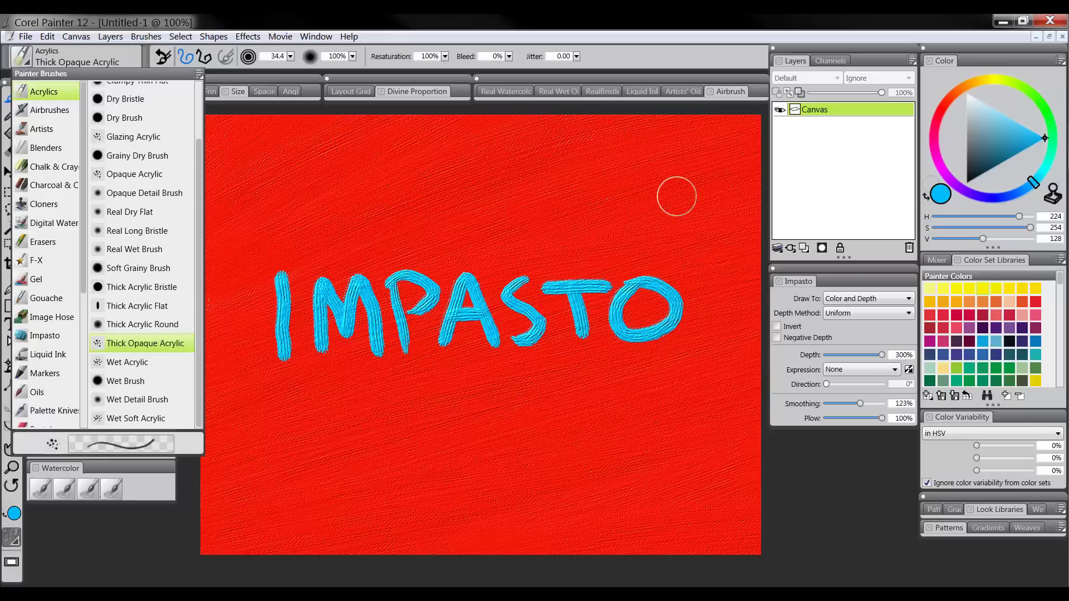
pyautogui.click(854, 297)
pyautogui.click(854, 312)
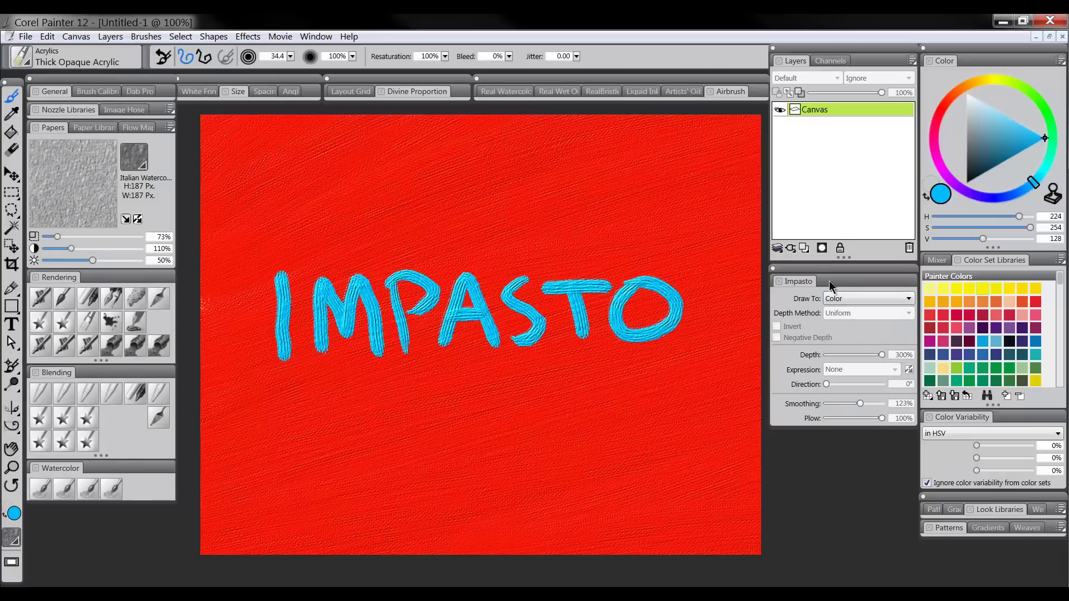
pyautogui.moveTo(442, 174)
pyautogui.mouseDown()
pyautogui.moveTo(594, 185)
pyautogui.moveTo(478, 163)
pyautogui.moveTo(592, 186)
pyautogui.moveTo(499, 169)
pyautogui.moveTo(479, 185)
pyautogui.moveTo(615, 202)
pyautogui.moveTo(462, 197)
pyautogui.moveTo(595, 222)
pyautogui.moveTo(440, 203)
pyautogui.moveTo(497, 201)
pyautogui.moveTo(429, 206)
pyautogui.moveTo(544, 167)
pyautogui.moveTo(458, 219)
pyautogui.moveTo(582, 178)
pyautogui.mouseUp()
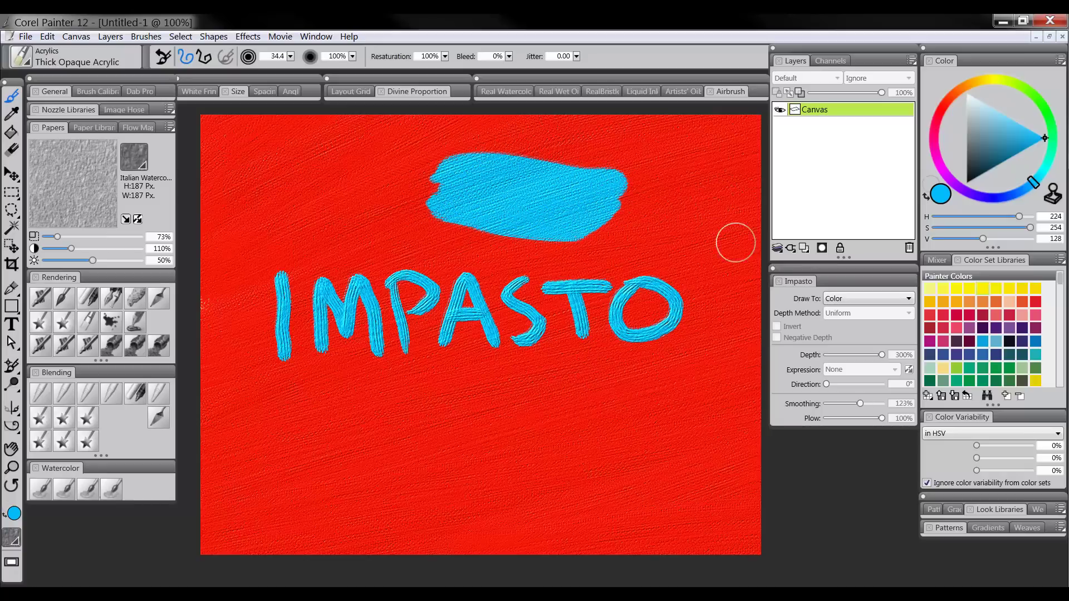
# Set Draw To Color and Depth and paint a raised blue stroke left of the flat blob.
pyautogui.click(852, 297)
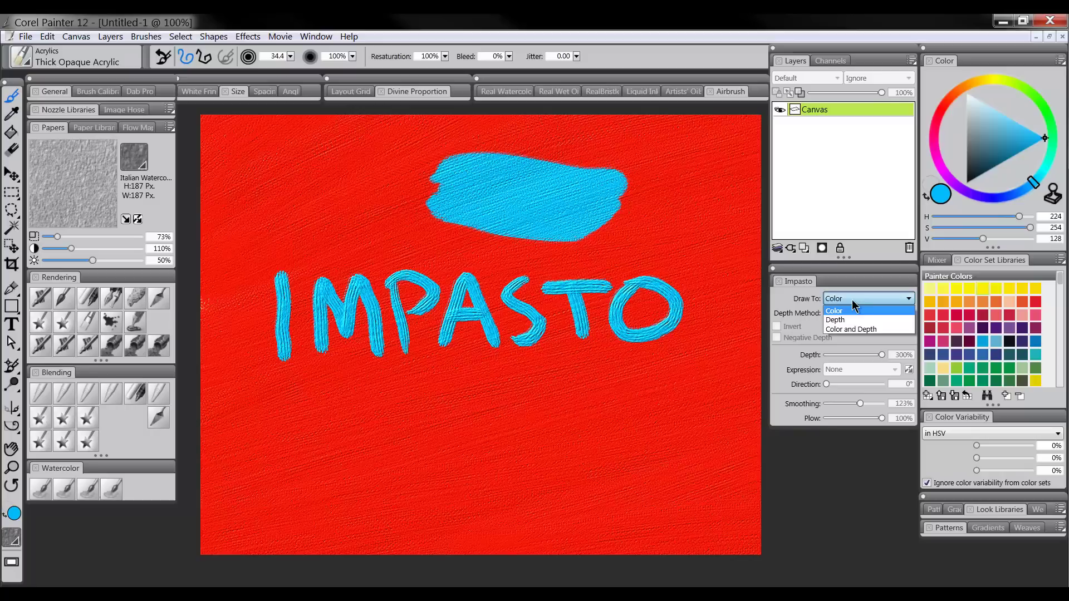
pyautogui.click(855, 329)
pyautogui.moveTo(401, 210)
pyautogui.mouseDown()
pyautogui.moveTo(304, 196)
pyautogui.moveTo(404, 209)
pyautogui.moveTo(312, 180)
pyautogui.moveTo(411, 193)
pyautogui.moveTo(310, 166)
pyautogui.moveTo(403, 182)
pyautogui.moveTo(308, 154)
pyautogui.moveTo(409, 169)
pyautogui.moveTo(337, 144)
pyautogui.moveTo(402, 158)
pyautogui.moveTo(367, 145)
pyautogui.moveTo(402, 155)
pyautogui.moveTo(364, 132)
pyautogui.mouseUp()
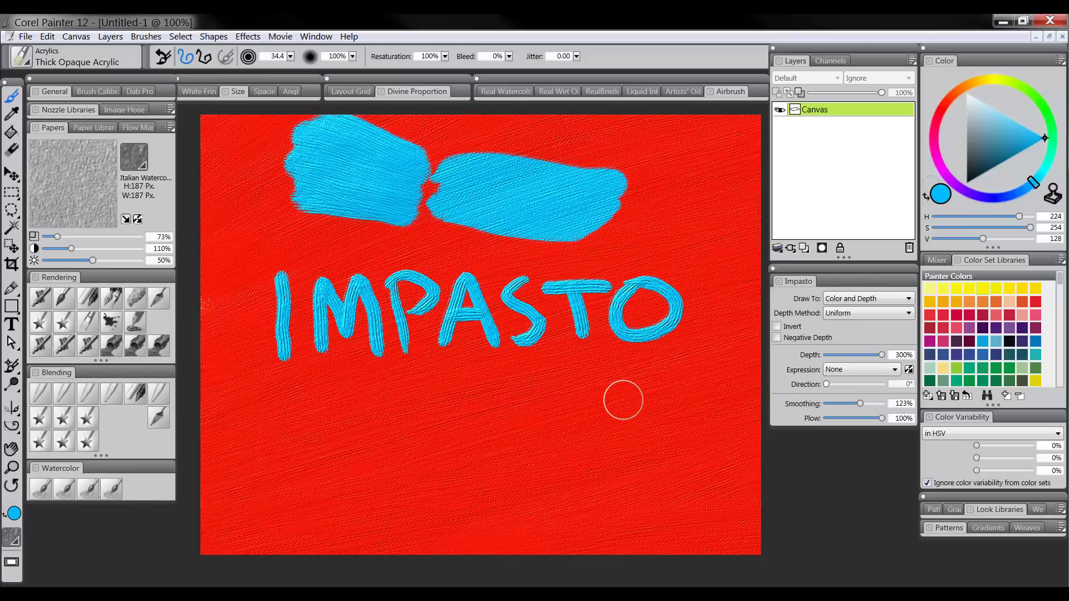
# Clear all canvas impasto, add a layer named 'impasto', and set Draw To Depth.
pyautogui.click(77, 36)
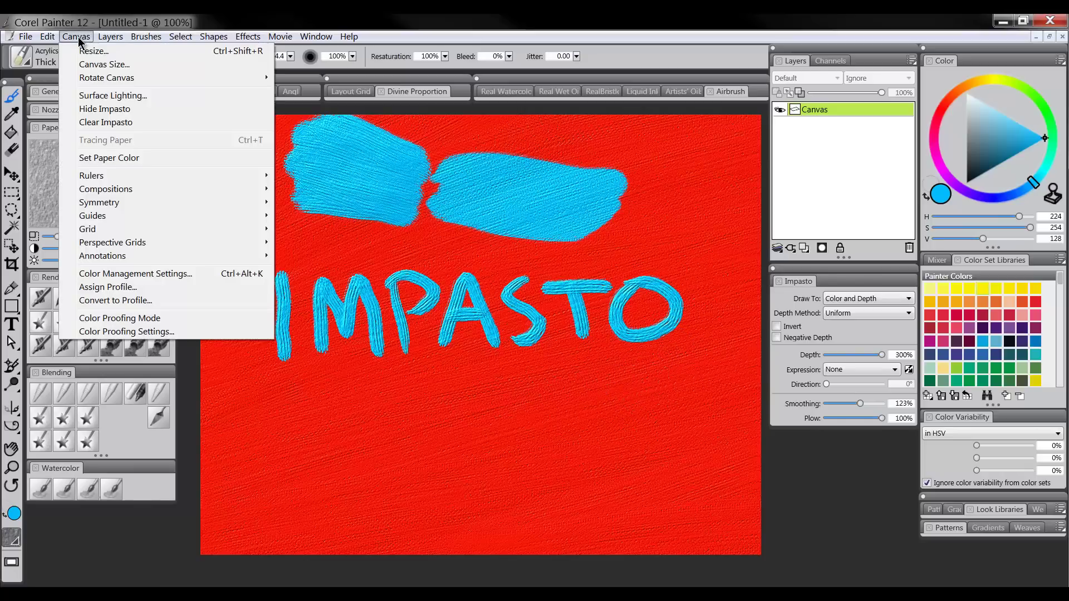
pyautogui.click(95, 124)
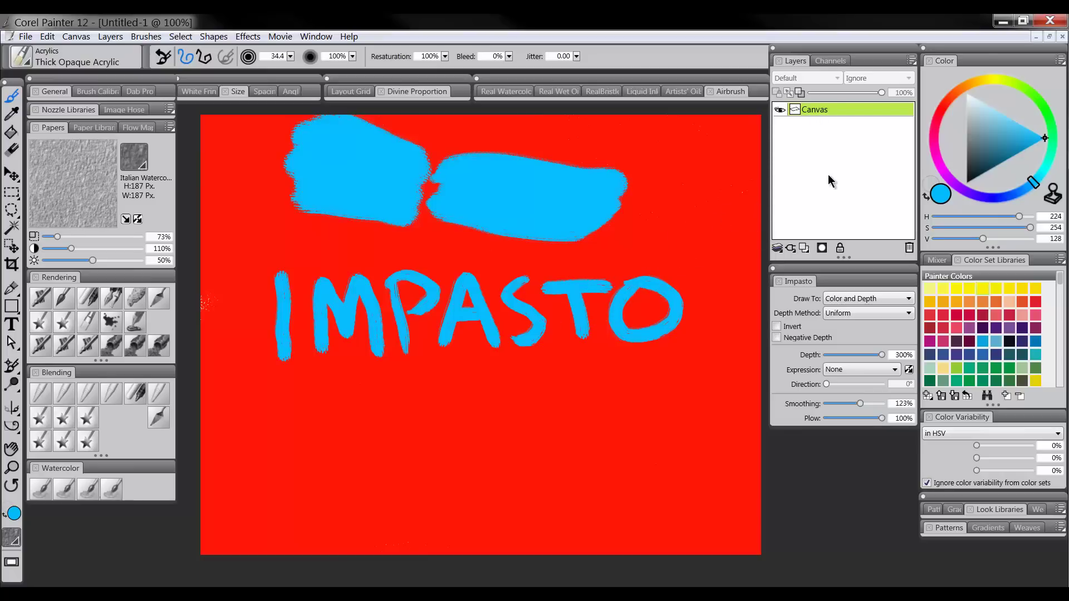
pyautogui.click(805, 249)
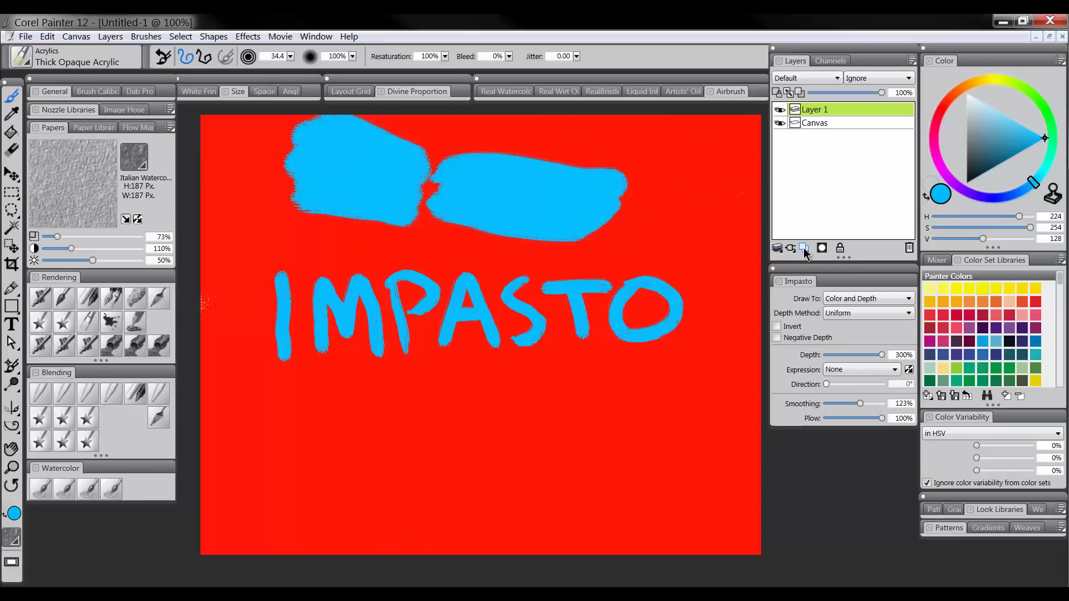
pyautogui.doubleClick(814, 113)
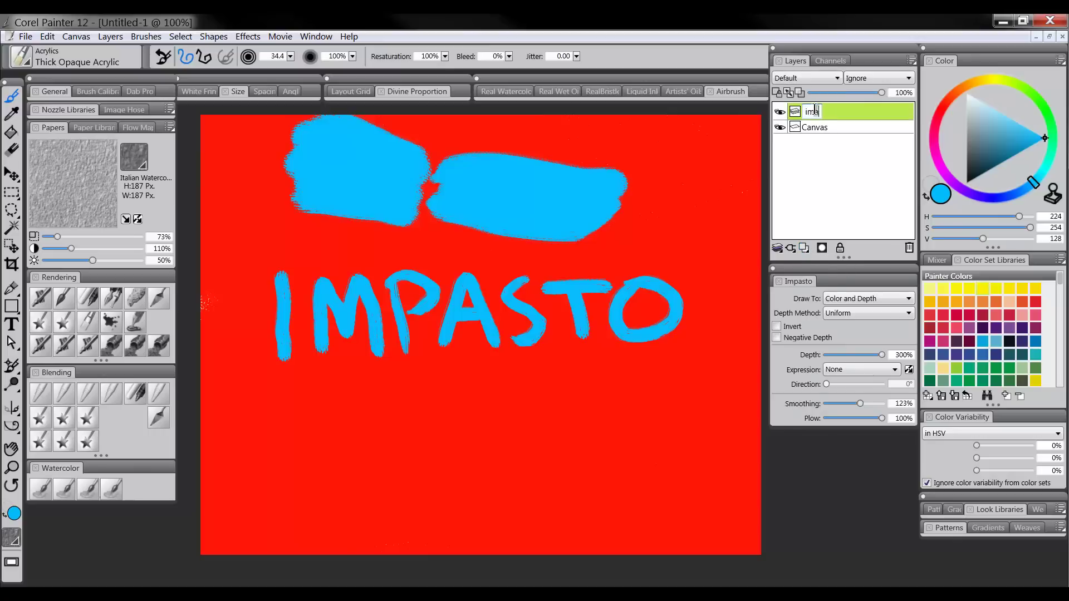
pyautogui.press('Return')
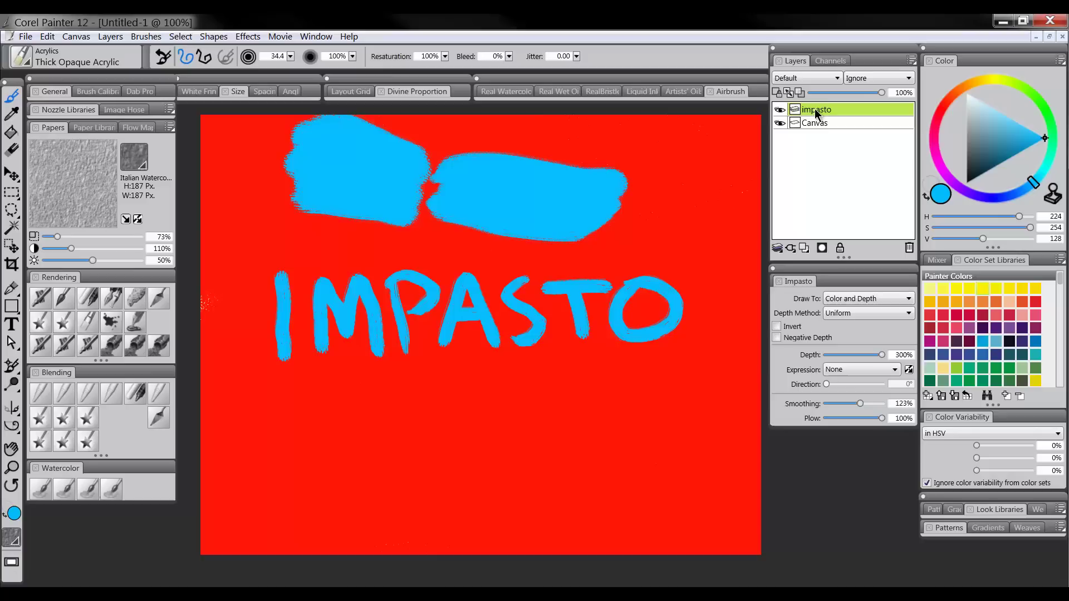
pyautogui.click(853, 302)
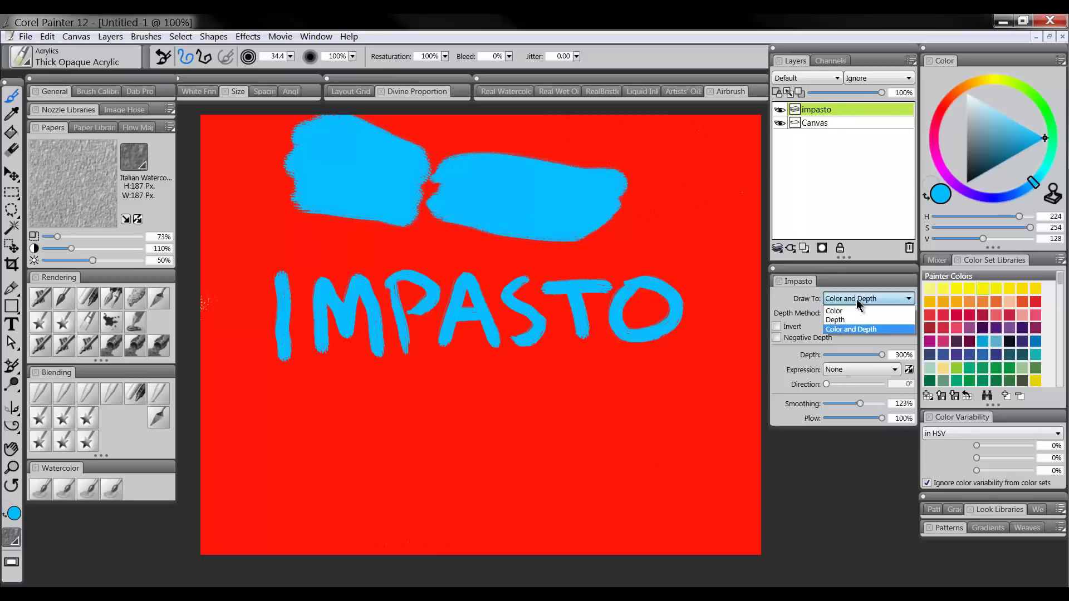
pyautogui.click(837, 321)
# Paint ridged depth-only strokes across the blue blobs and red, toggling the impasto layer to compare.
pyautogui.moveTo(299, 130)
pyautogui.mouseDown()
pyautogui.moveTo(401, 151)
pyautogui.moveTo(341, 129)
pyautogui.moveTo(291, 148)
pyautogui.moveTo(395, 190)
pyautogui.moveTo(381, 207)
pyautogui.mouseUp()
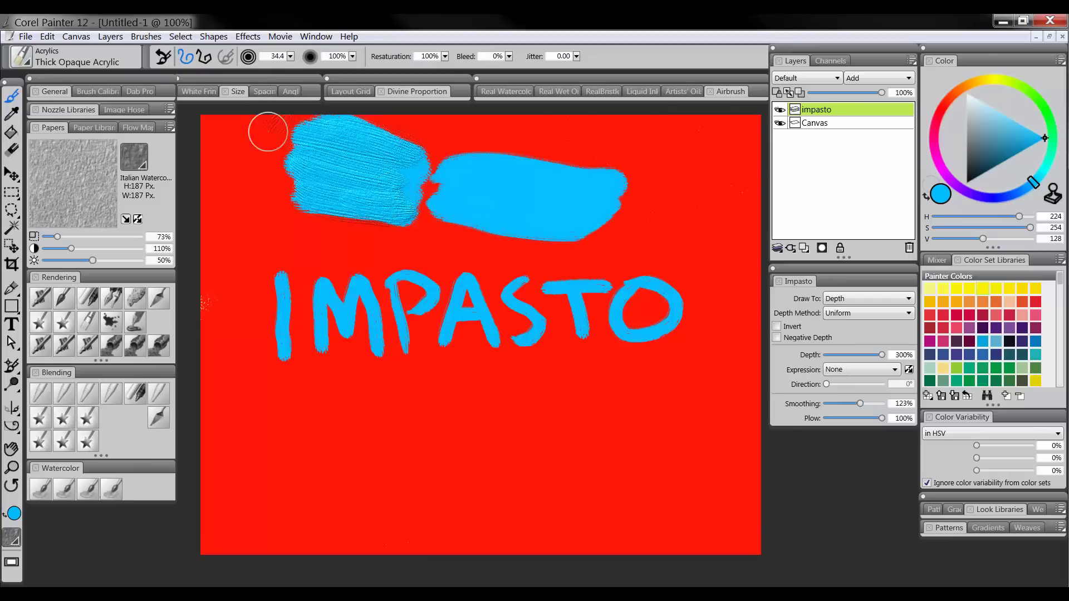
pyautogui.moveTo(268, 131)
pyautogui.mouseDown()
pyautogui.moveTo(227, 148)
pyautogui.moveTo(251, 203)
pyautogui.moveTo(300, 212)
pyautogui.moveTo(227, 216)
pyautogui.moveTo(348, 239)
pyautogui.moveTo(473, 173)
pyautogui.moveTo(501, 210)
pyautogui.moveTo(530, 208)
pyautogui.moveTo(635, 160)
pyautogui.mouseUp()
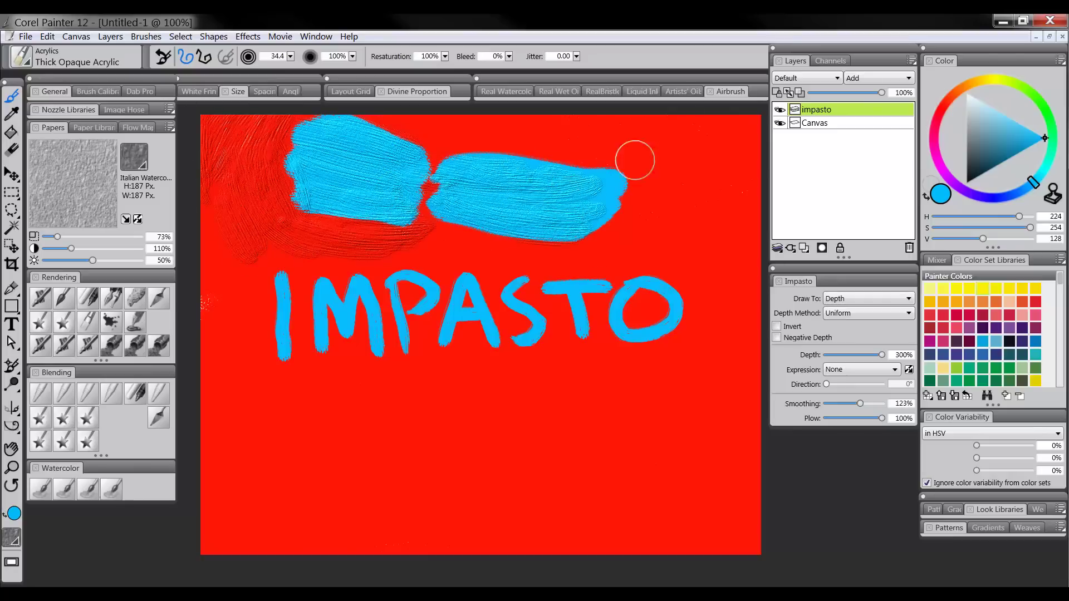
pyautogui.click(781, 111)
pyautogui.click(781, 111)
pyautogui.click(780, 111)
pyautogui.click(780, 111)
pyautogui.click(779, 112)
pyautogui.click(780, 111)
pyautogui.moveTo(399, 112)
pyautogui.mouseDown()
pyautogui.moveTo(462, 144)
pyautogui.moveTo(474, 140)
pyautogui.moveTo(448, 125)
pyautogui.moveTo(620, 148)
pyautogui.moveTo(626, 134)
pyautogui.moveTo(534, 149)
pyautogui.moveTo(691, 172)
pyautogui.moveTo(764, 160)
pyautogui.moveTo(643, 123)
pyautogui.moveTo(819, 123)
pyautogui.mouseUp()
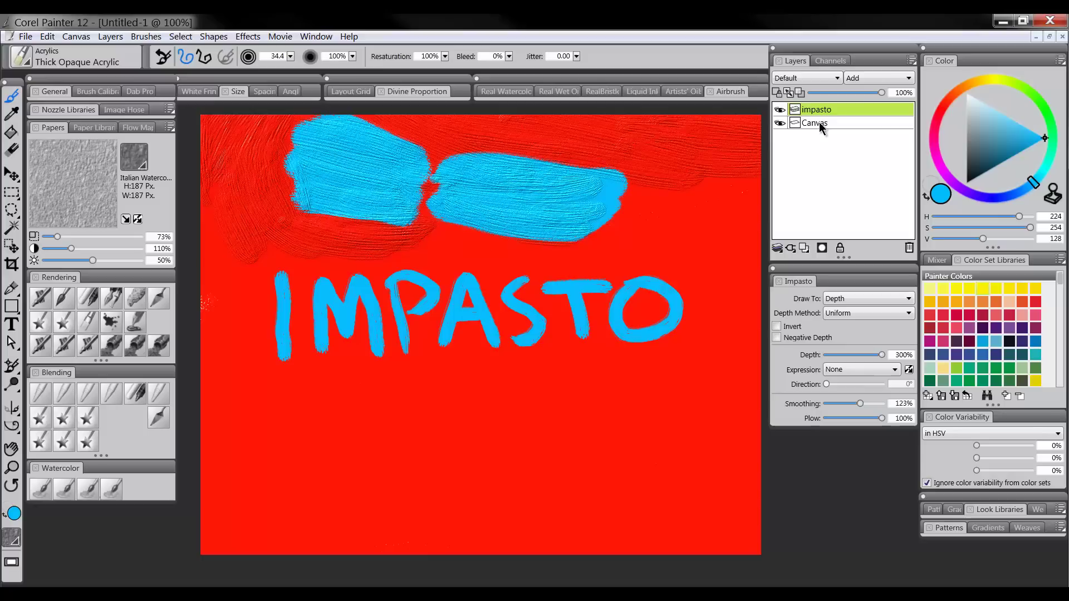
# Smooth the blue strokes' texture with the Diffuse Blur blender set to Depth only.
pyautogui.click(42, 390)
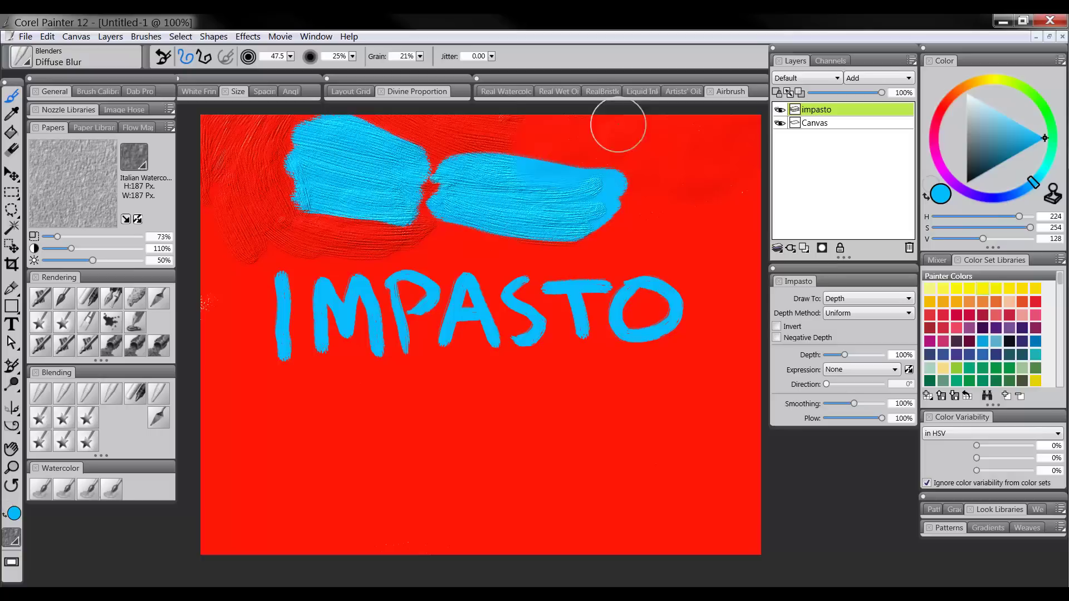
pyautogui.moveTo(439, 152)
pyautogui.mouseDown()
pyautogui.moveTo(527, 167)
pyautogui.moveTo(469, 197)
pyautogui.moveTo(460, 236)
pyautogui.moveTo(618, 194)
pyautogui.moveTo(521, 232)
pyautogui.moveTo(404, 230)
pyautogui.moveTo(390, 166)
pyautogui.moveTo(305, 165)
pyautogui.moveTo(422, 112)
pyautogui.moveTo(285, 129)
pyautogui.moveTo(230, 225)
pyautogui.moveTo(369, 255)
pyautogui.moveTo(422, 228)
pyautogui.moveTo(324, 242)
pyautogui.moveTo(286, 179)
pyautogui.moveTo(207, 146)
pyautogui.moveTo(321, 139)
pyautogui.moveTo(627, 206)
pyautogui.mouseUp()
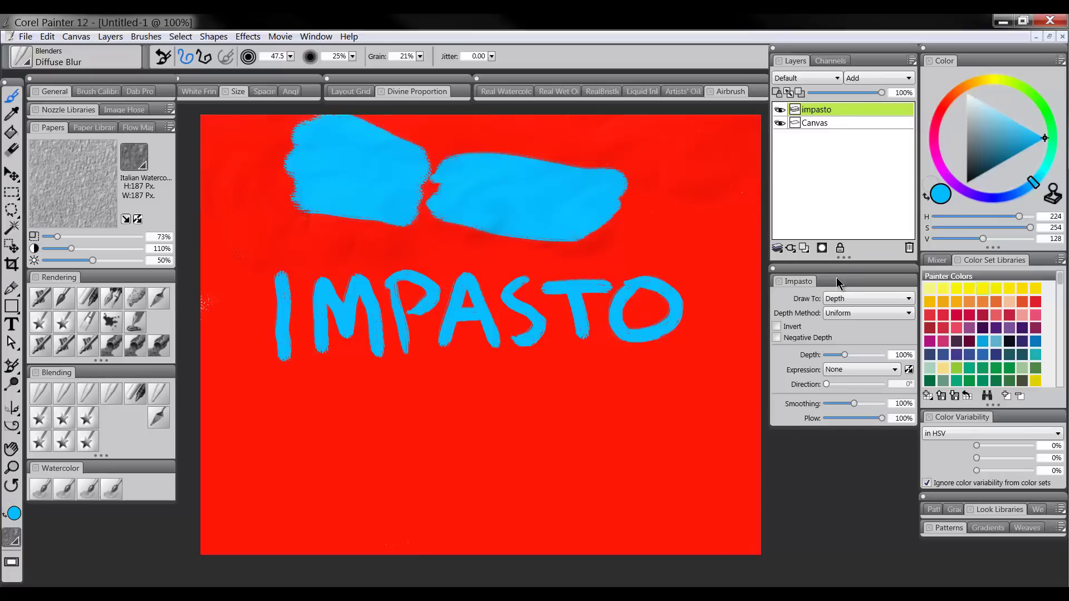
pyautogui.click(849, 299)
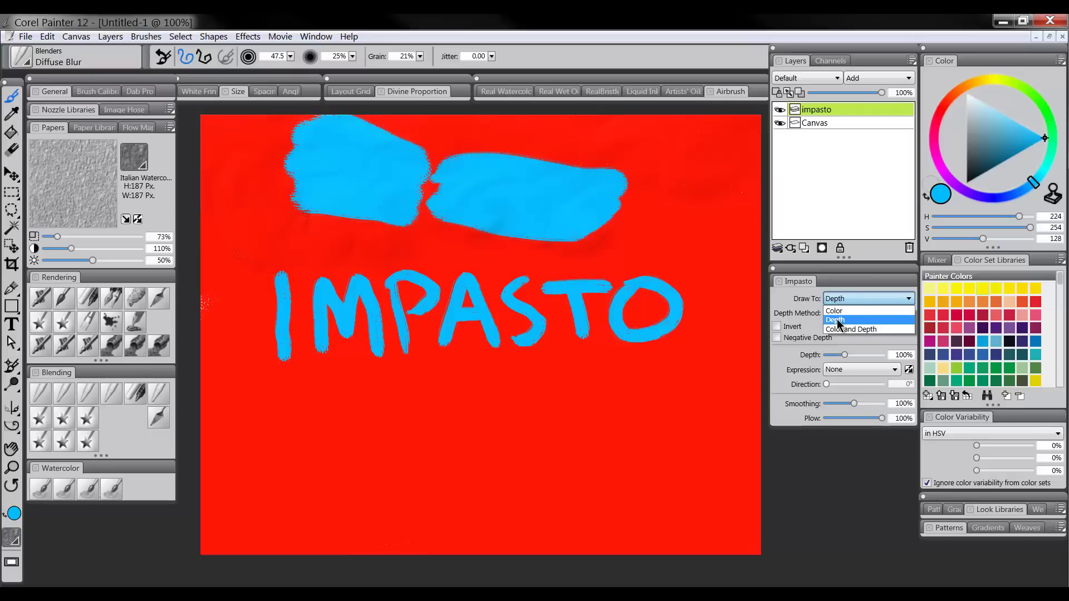
pyautogui.click(838, 321)
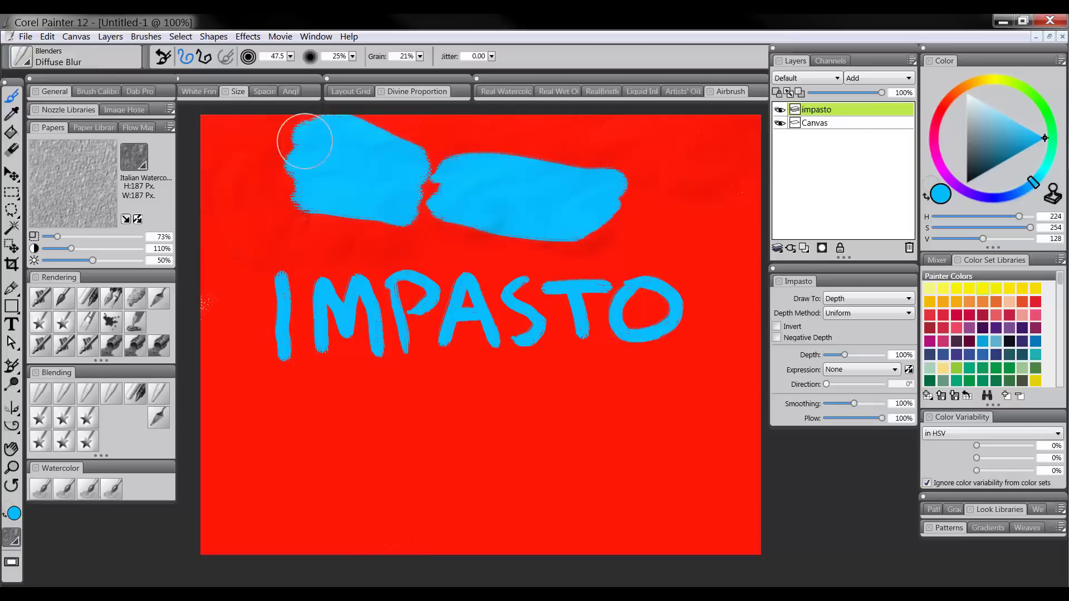
# Paint thick textured Thick Opaque Acrylic strokes over both blue blobs.
pyautogui.click(22, 57)
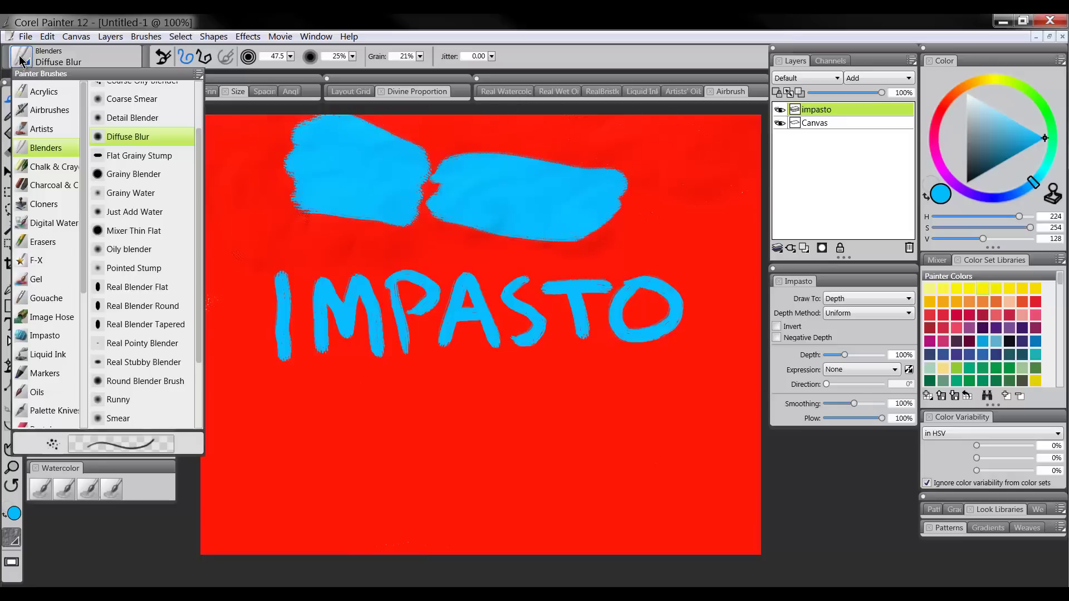
pyautogui.click(45, 95)
pyautogui.click(370, 172)
pyautogui.moveTo(353, 189)
pyautogui.mouseDown()
pyautogui.moveTo(358, 167)
pyautogui.moveTo(389, 145)
pyautogui.mouseUp()
pyautogui.moveTo(494, 173)
pyautogui.mouseDown()
pyautogui.moveTo(492, 196)
pyautogui.moveTo(448, 189)
pyautogui.mouseUp()
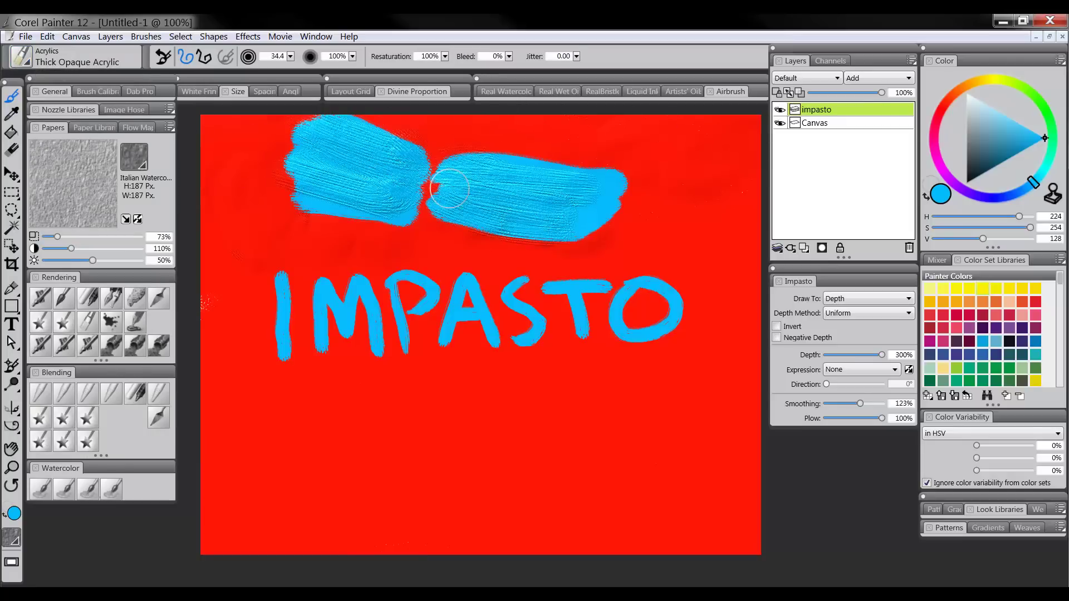
# Trace every letter of IMPASTO in glossy raised paint with the Impasto Gloopy brush.
pyautogui.click(30, 59)
pyautogui.click(54, 337)
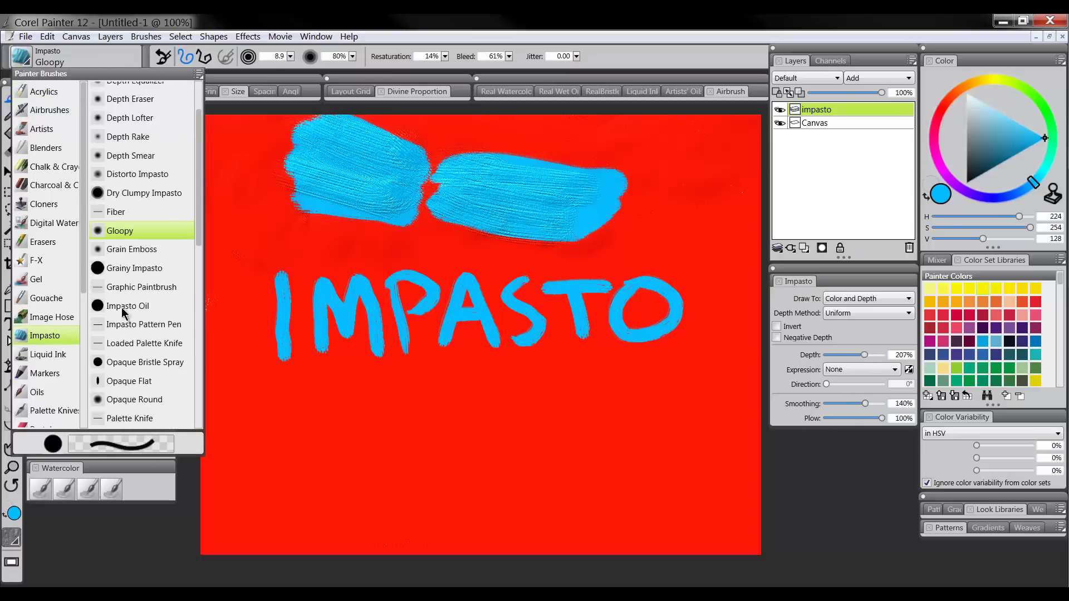
pyautogui.click(126, 234)
pyautogui.moveTo(282, 274)
pyautogui.mouseDown()
pyautogui.moveTo(285, 353)
pyautogui.moveTo(320, 293)
pyautogui.moveTo(323, 349)
pyautogui.moveTo(330, 308)
pyautogui.moveTo(351, 336)
pyautogui.moveTo(361, 279)
pyautogui.moveTo(383, 357)
pyautogui.mouseUp()
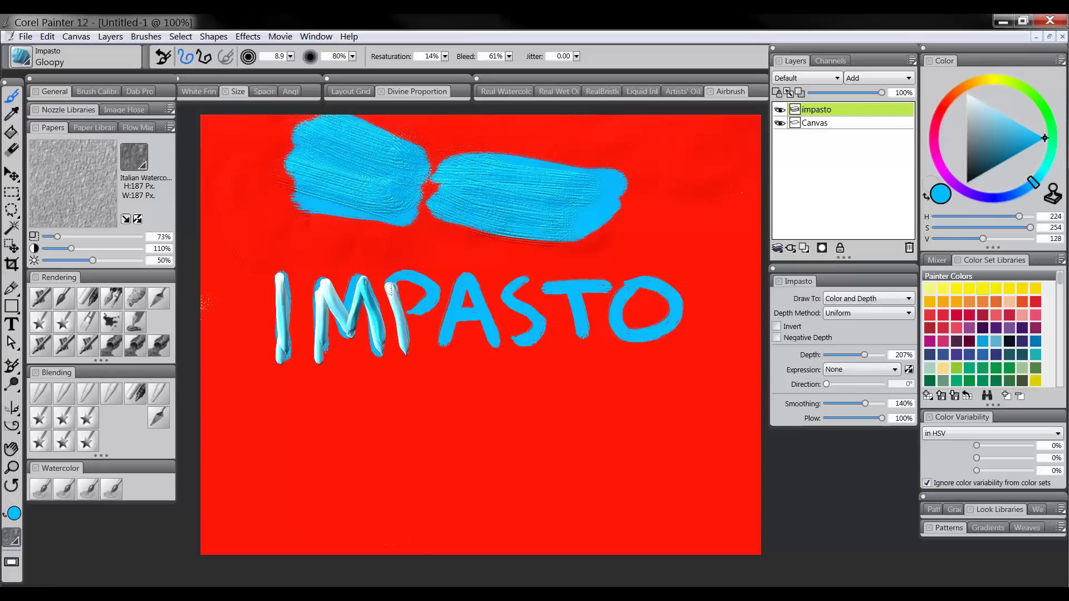
pyautogui.moveTo(392, 288)
pyautogui.mouseDown()
pyautogui.moveTo(433, 296)
pyautogui.moveTo(400, 321)
pyautogui.mouseUp()
pyautogui.moveTo(461, 271)
pyautogui.mouseDown()
pyautogui.moveTo(445, 346)
pyautogui.moveTo(498, 340)
pyautogui.moveTo(446, 314)
pyautogui.mouseUp()
pyautogui.moveTo(523, 277)
pyautogui.mouseDown()
pyautogui.moveTo(510, 348)
pyautogui.moveTo(520, 286)
pyautogui.moveTo(529, 318)
pyautogui.moveTo(604, 290)
pyautogui.moveTo(584, 347)
pyautogui.mouseUp()
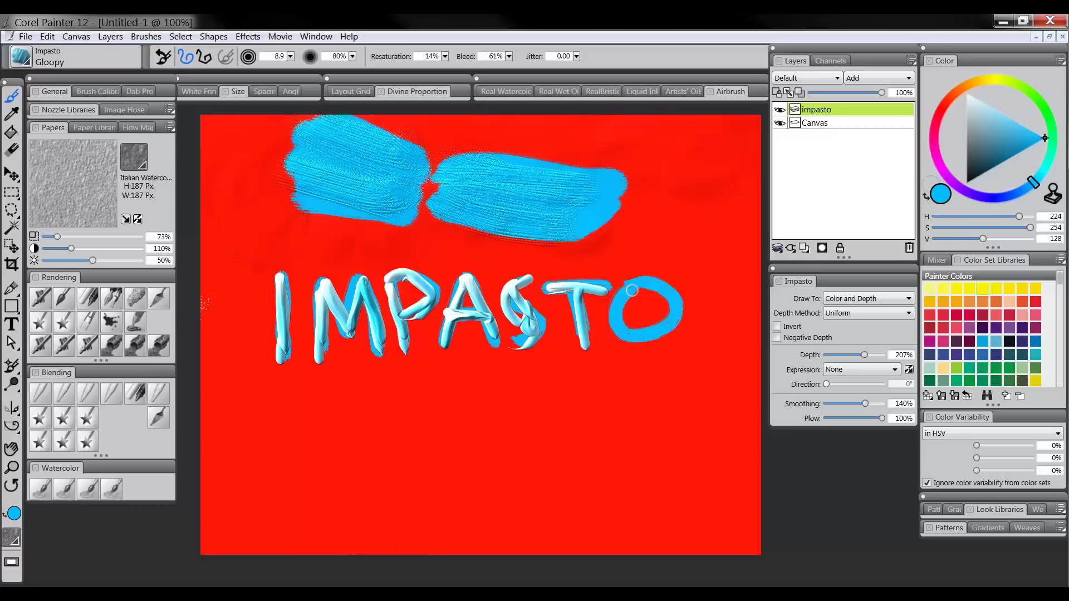
pyautogui.moveTo(631, 290); pyautogui.dragTo(679, 298)
# Toggle the impasto layer's visibility several times to compare with and without the strokes.
pyautogui.click(779, 110)
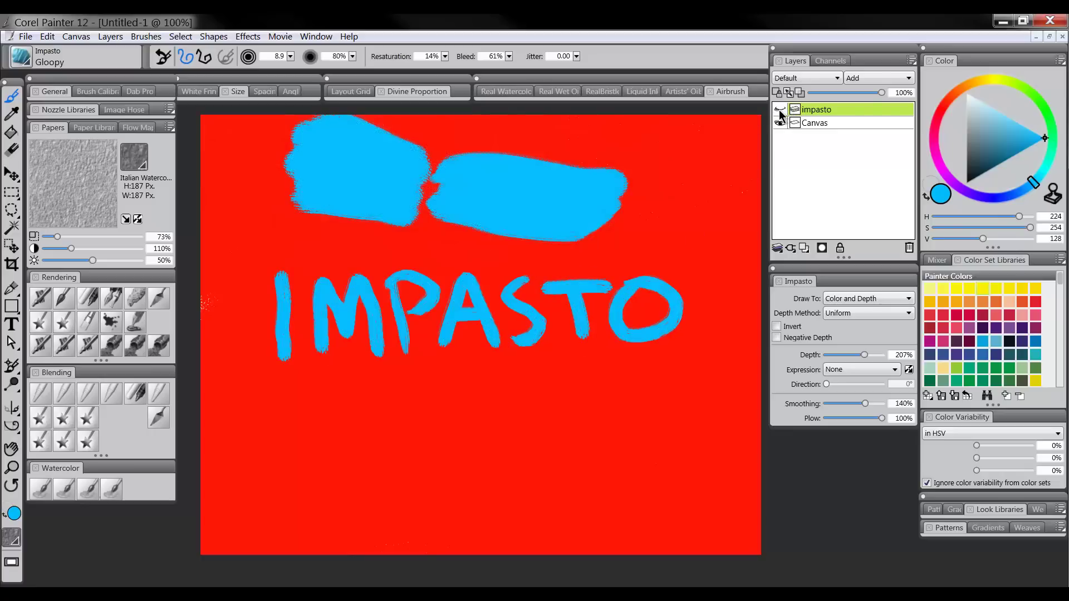
pyautogui.click(779, 111)
pyautogui.click(779, 110)
pyautogui.click(779, 110)
pyautogui.click(780, 111)
pyautogui.click(780, 110)
# Clear the canvas impasto, compare by toggling the impasto layer, then delete that layer.
pyautogui.click(76, 37)
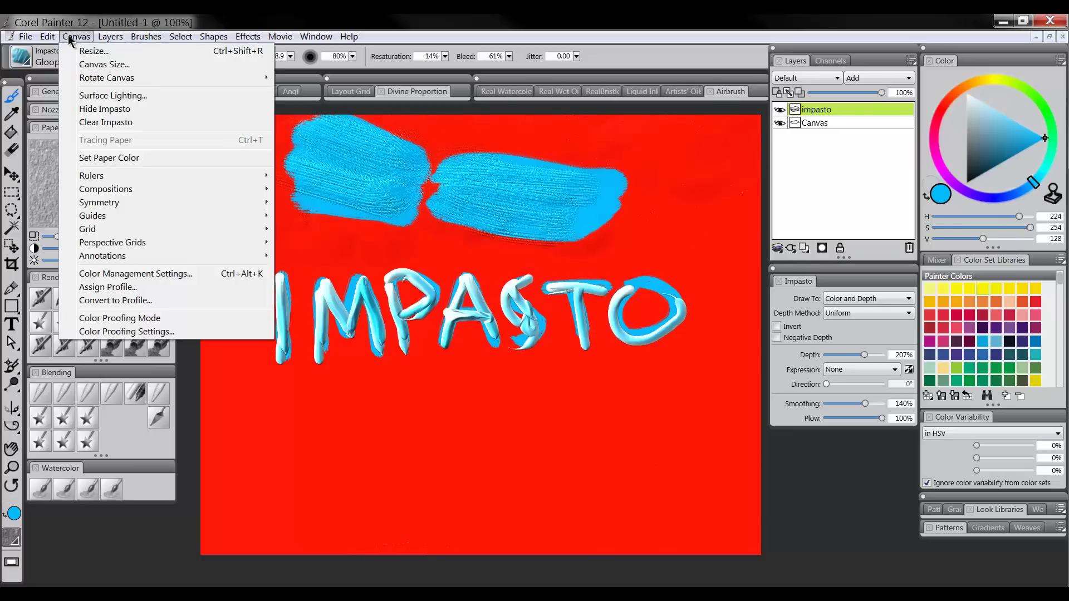
pyautogui.click(98, 125)
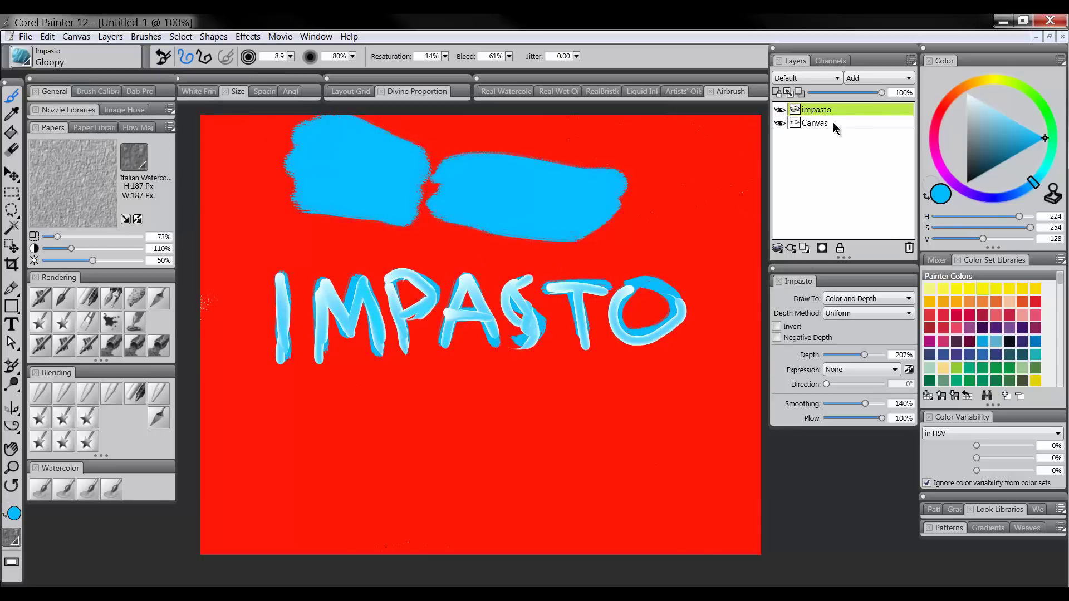
pyautogui.click(780, 111)
pyautogui.click(779, 111)
pyautogui.click(779, 111)
pyautogui.click(779, 111)
pyautogui.click(780, 113)
pyautogui.click(780, 113)
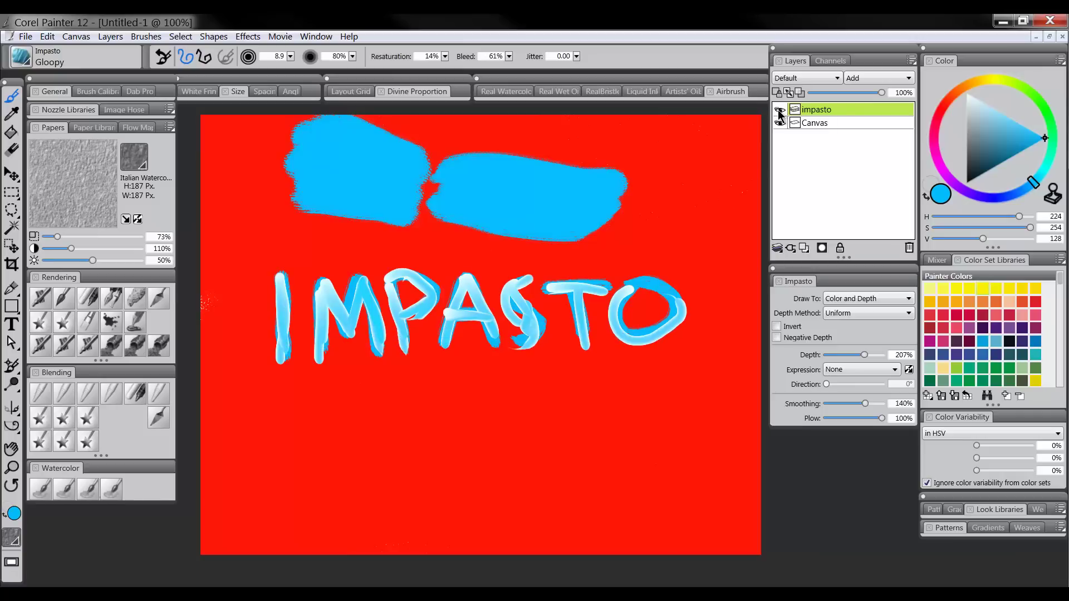
pyautogui.click(908, 248)
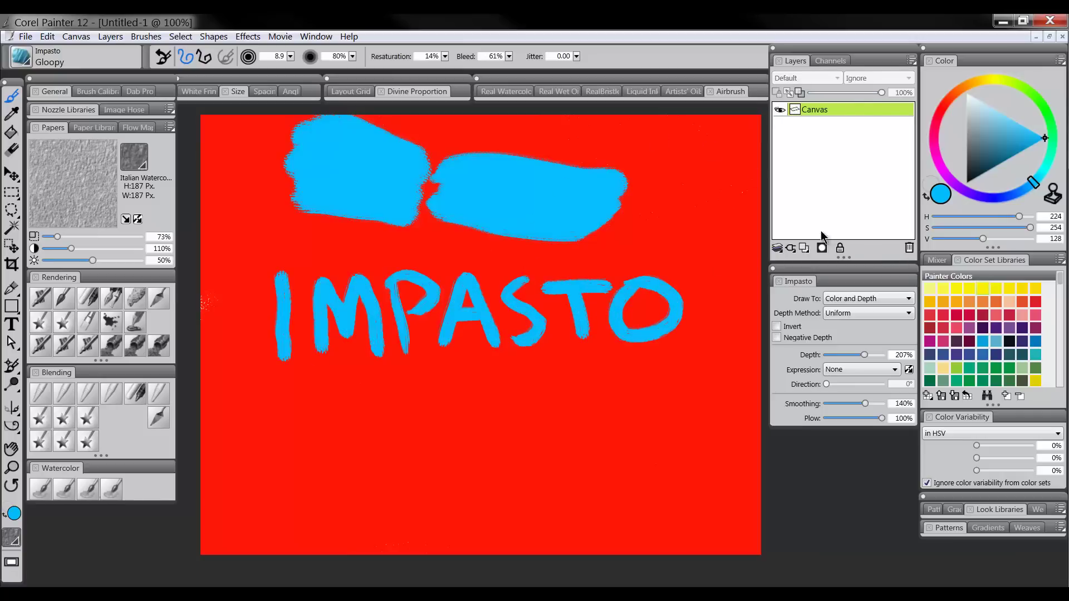
pyautogui.moveTo(419, 288)
pyautogui.mouseDown()
pyautogui.moveTo(411, 288)
pyautogui.moveTo(416, 279)
pyautogui.mouseUp()
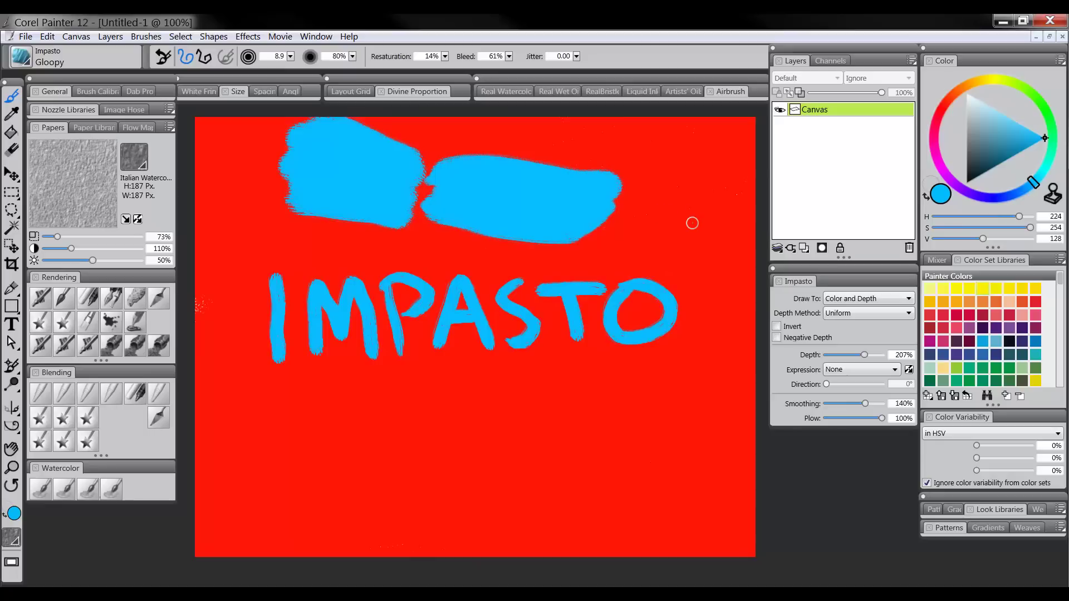
# Select the Chalk & Crayons category in the brush library to list its variants.
pyautogui.click(22, 57)
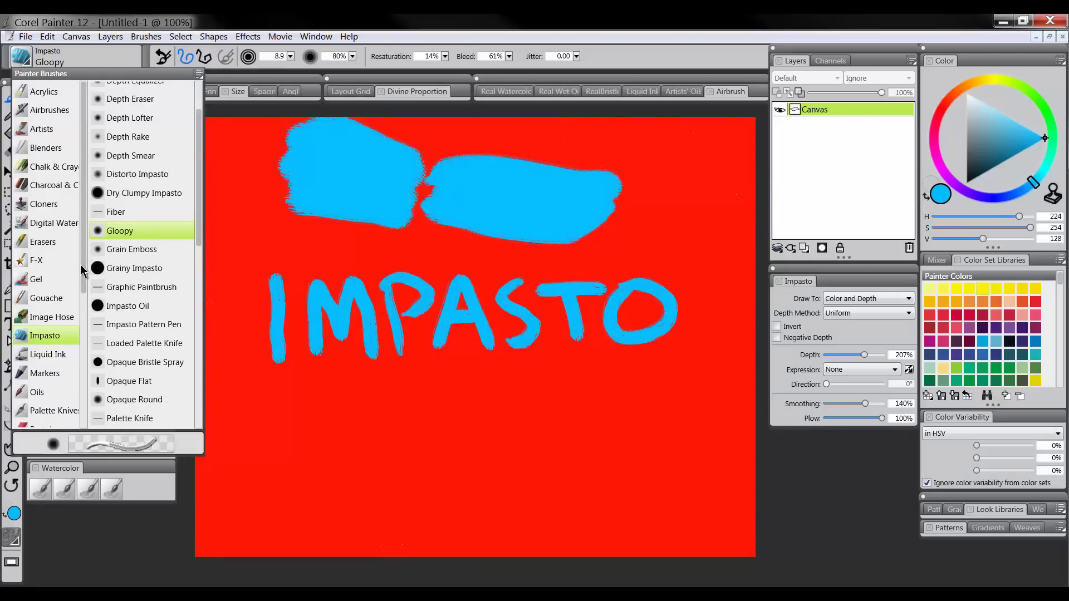
pyautogui.scroll(-3, 85, 291)
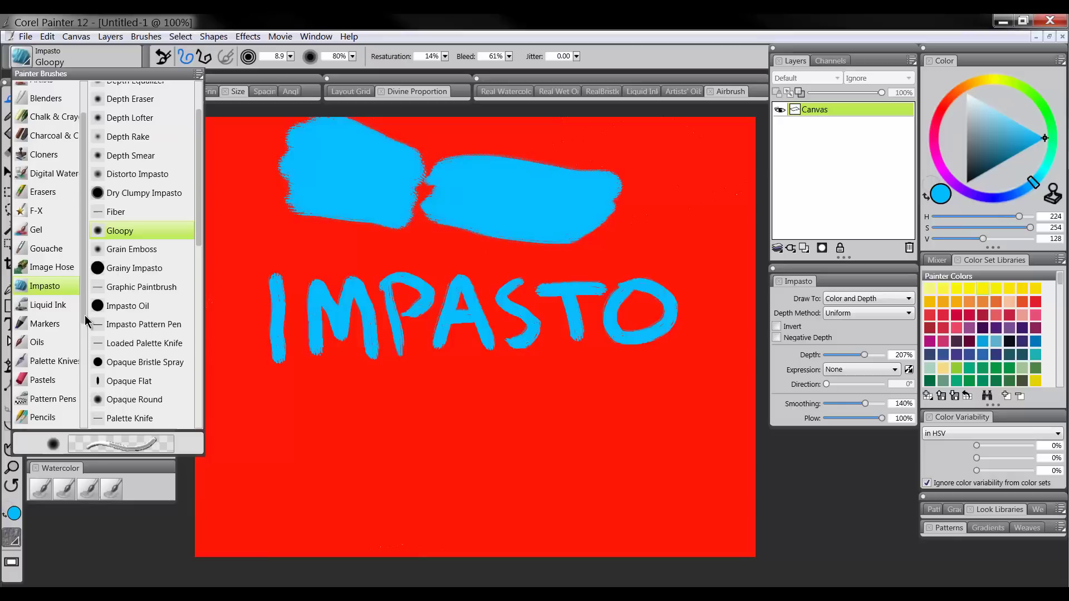
pyautogui.scroll(3, 78, 256)
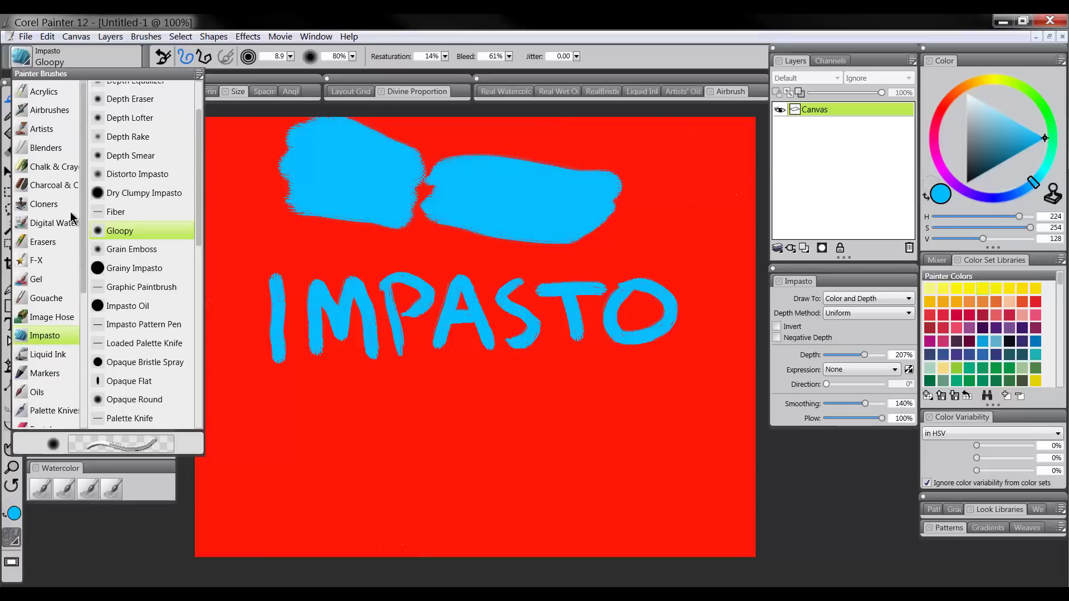
pyautogui.click(36, 166)
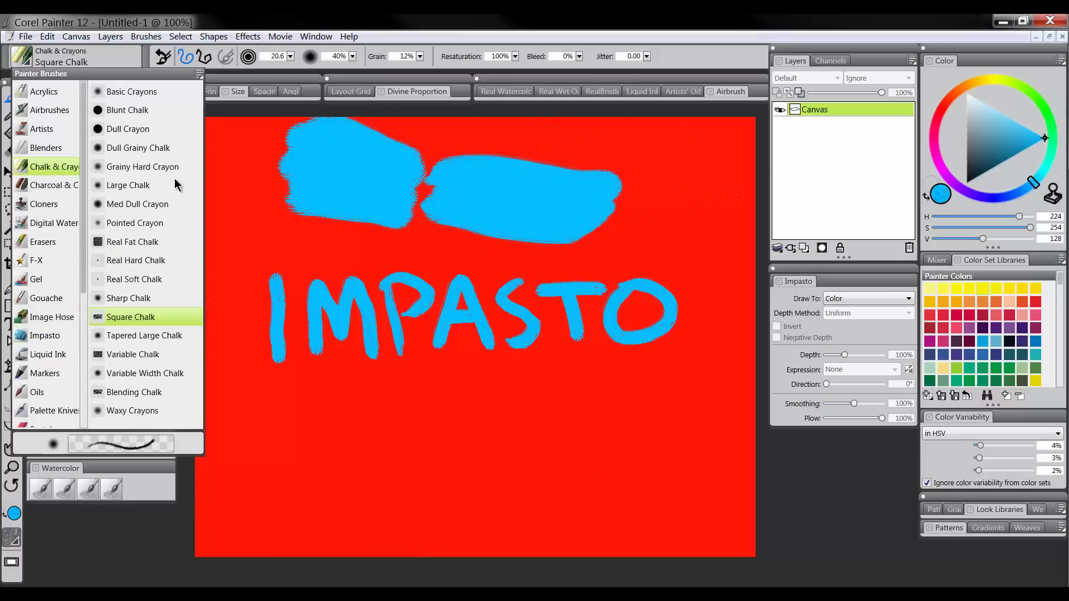
# Pick Real Fat Chalk at size 64.1 with a larger, higher-contrast paper grain.
pyautogui.click(125, 242)
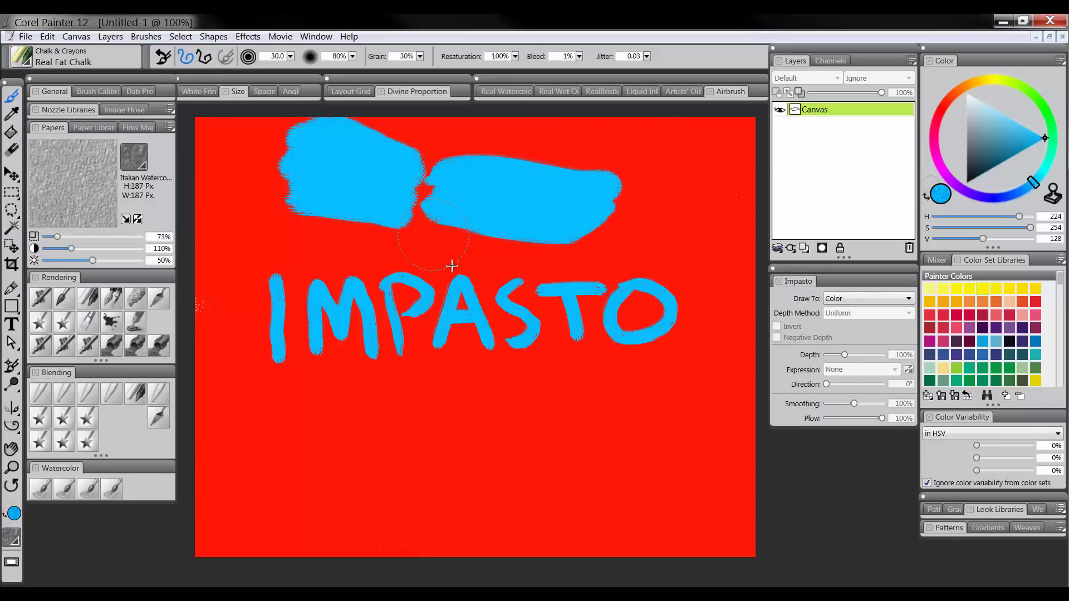
pyautogui.moveTo(452, 266); pyautogui.dragTo(452, 266)
pyautogui.moveTo(57, 236)
pyautogui.mouseDown()
pyautogui.moveTo(83, 237)
pyautogui.moveTo(84, 248)
pyautogui.mouseUp()
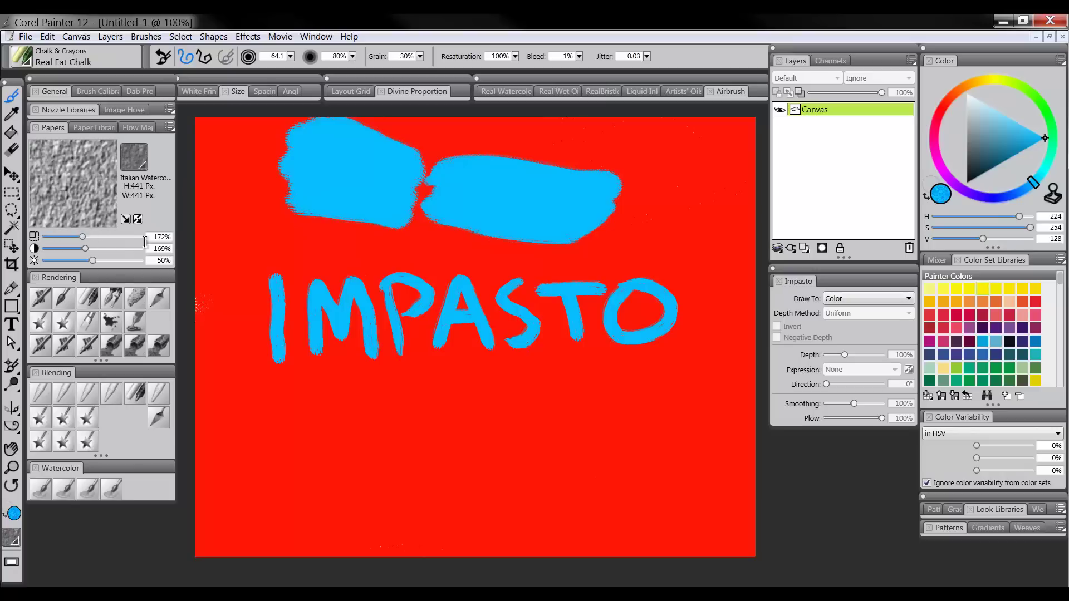
# On a new layer, set Draw To Depth and emboss grainy strokes over the right blue shape.
pyautogui.click(803, 248)
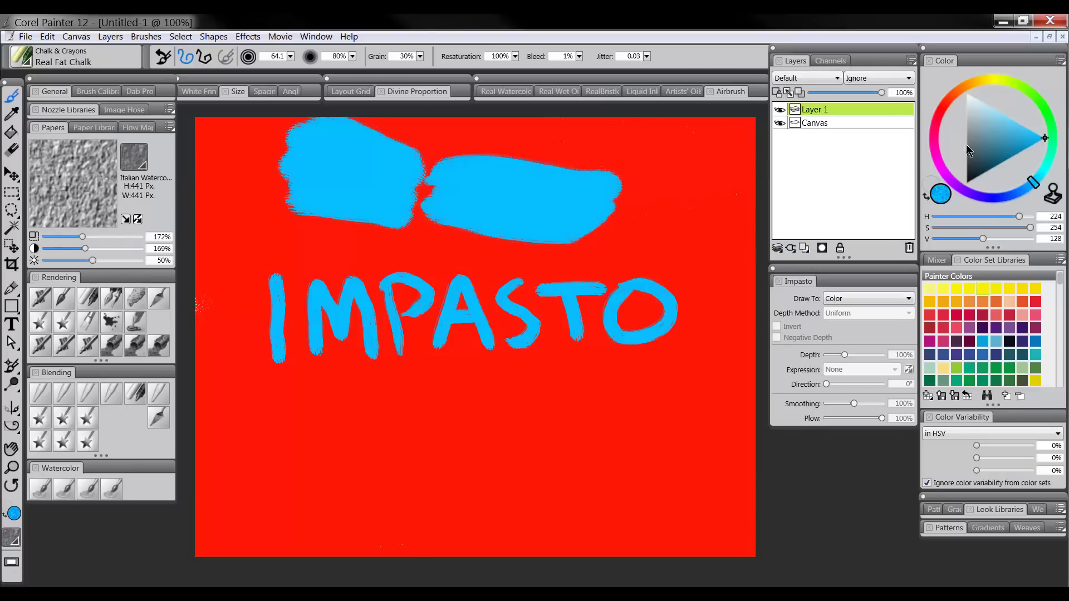
pyautogui.moveTo(651, 217)
pyautogui.mouseDown()
pyautogui.moveTo(677, 264)
pyautogui.moveTo(648, 271)
pyautogui.moveTo(613, 305)
pyautogui.moveTo(694, 322)
pyautogui.moveTo(715, 312)
pyautogui.mouseUp()
pyautogui.hotkey('ctrl', 'z')
pyautogui.click(868, 298)
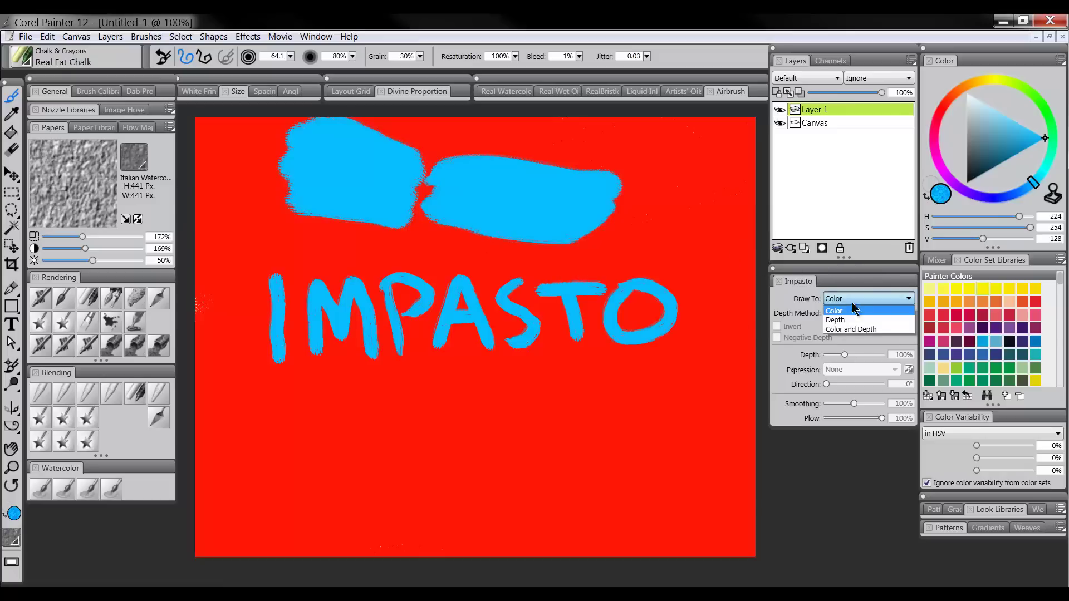
pyautogui.click(852, 314)
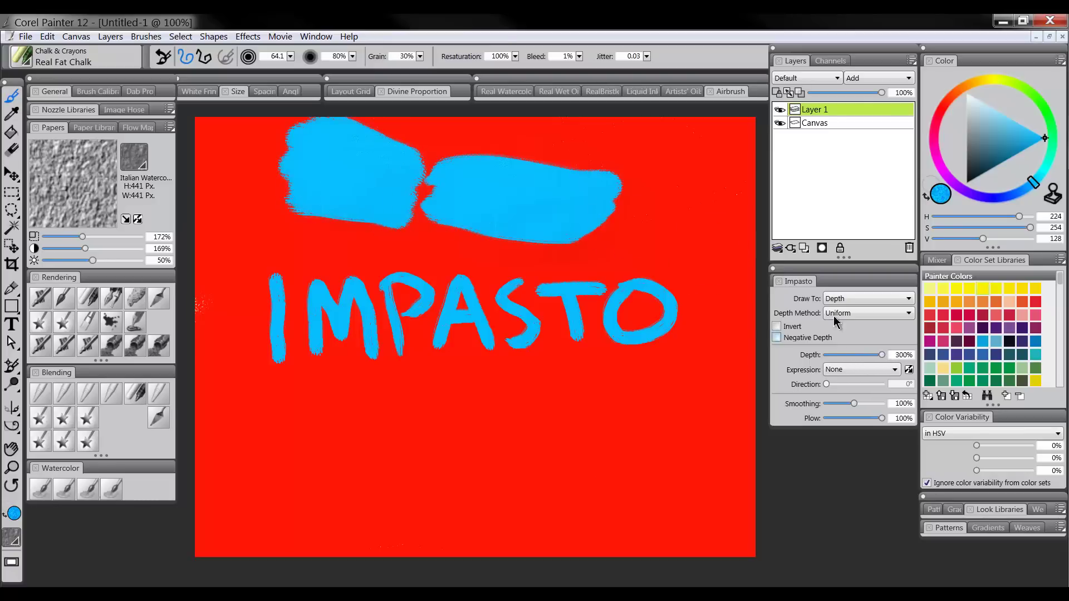
pyautogui.moveTo(495, 191)
pyautogui.mouseDown()
pyautogui.moveTo(472, 203)
pyautogui.moveTo(582, 226)
pyautogui.moveTo(521, 199)
pyautogui.moveTo(443, 191)
pyautogui.moveTo(412, 151)
pyautogui.moveTo(563, 135)
pyautogui.moveTo(620, 168)
pyautogui.moveTo(588, 205)
pyautogui.moveTo(476, 262)
pyautogui.moveTo(643, 315)
pyautogui.moveTo(496, 328)
pyautogui.mouseUp()
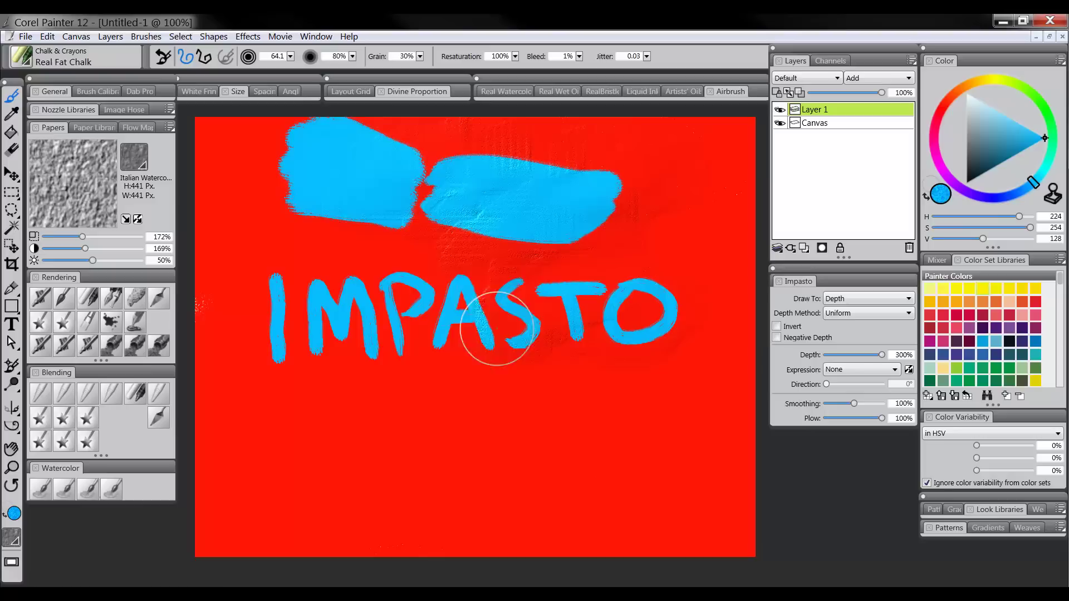
# Shrink the brush to about 25, add finer embossed marks on the right blue shape, and zoom in to inspect them.
pyautogui.press('[')
pyautogui.press('[')
pyautogui.press('[')
pyautogui.moveTo(477, 186)
pyautogui.mouseDown()
pyautogui.moveTo(519, 204)
pyautogui.moveTo(524, 224)
pyautogui.moveTo(475, 186)
pyautogui.moveTo(503, 225)
pyautogui.moveTo(539, 224)
pyautogui.moveTo(475, 170)
pyautogui.moveTo(564, 221)
pyautogui.moveTo(504, 220)
pyautogui.mouseUp()
pyautogui.press('m')
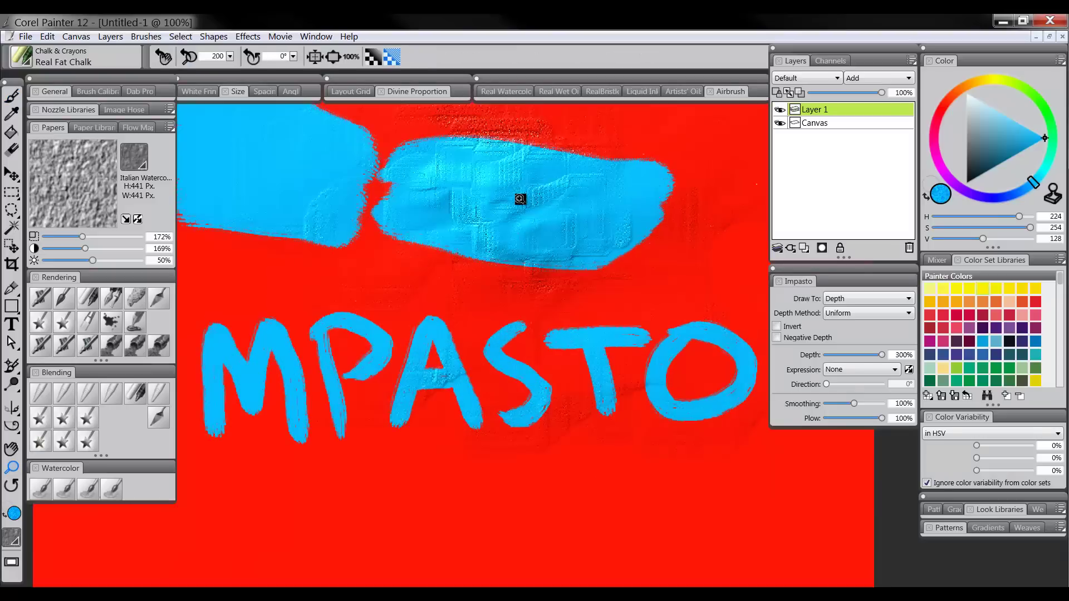
pyautogui.click(518, 192)
pyautogui.keyDown('alt'); pyautogui.click(558, 256); pyautogui.keyUp('alt')
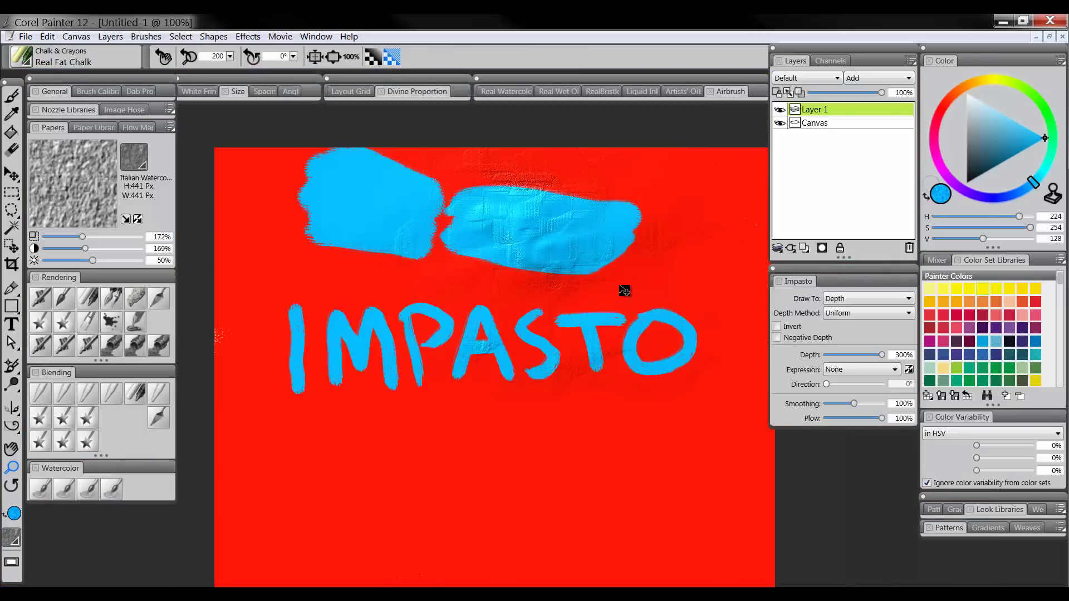
# Select all and delete the embossed impasto, re-centre the painting, and bring up the brush library.
pyautogui.hotkey('ctrl', 'a')
pyautogui.press('Delete')
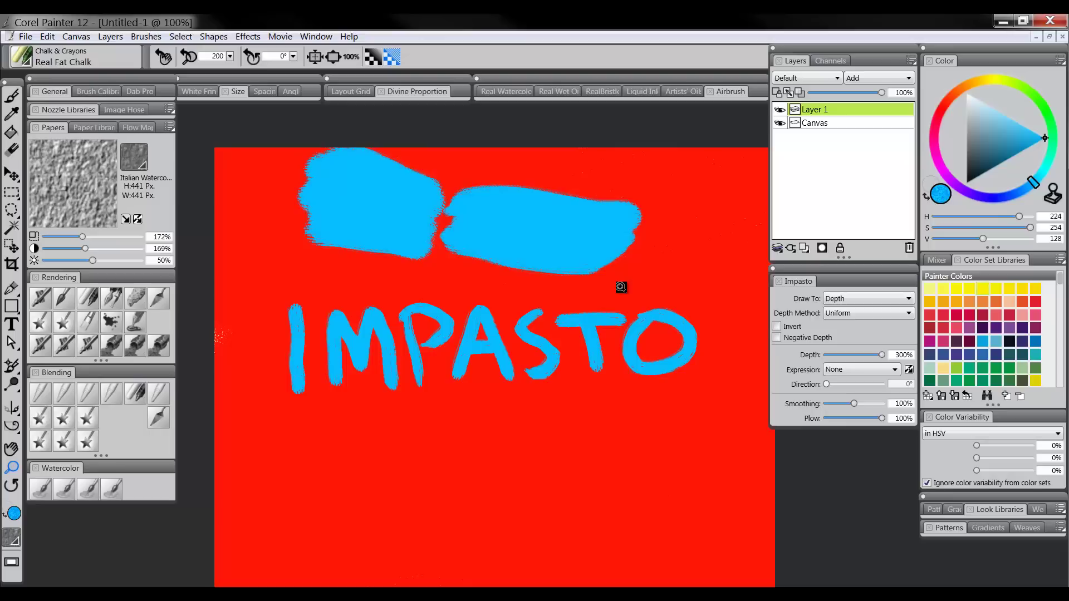
pyautogui.moveTo(569, 361); pyautogui.dragTo(562, 337)
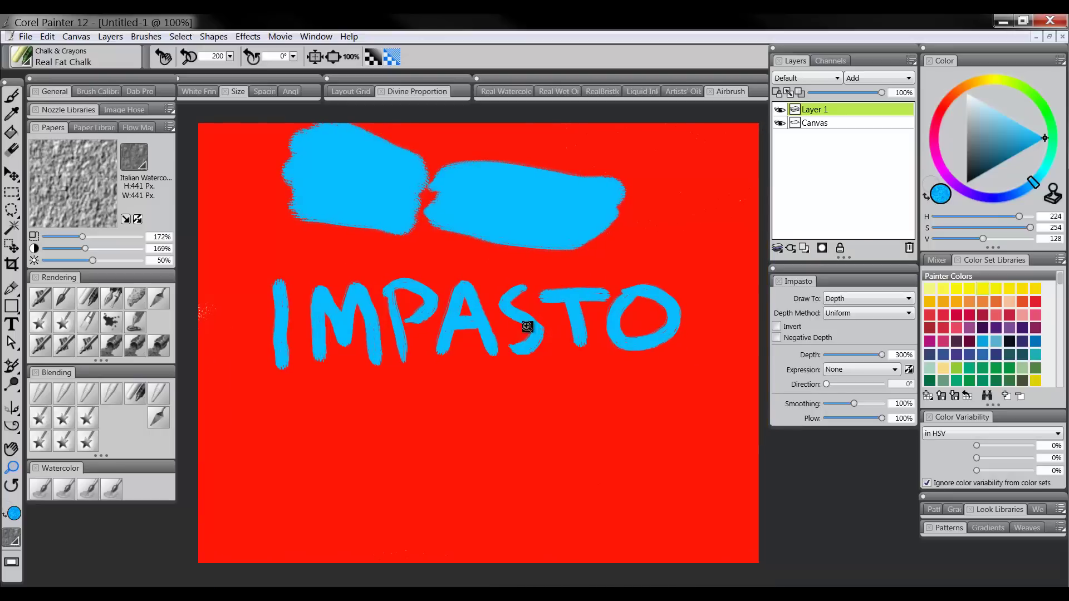
pyautogui.click(22, 57)
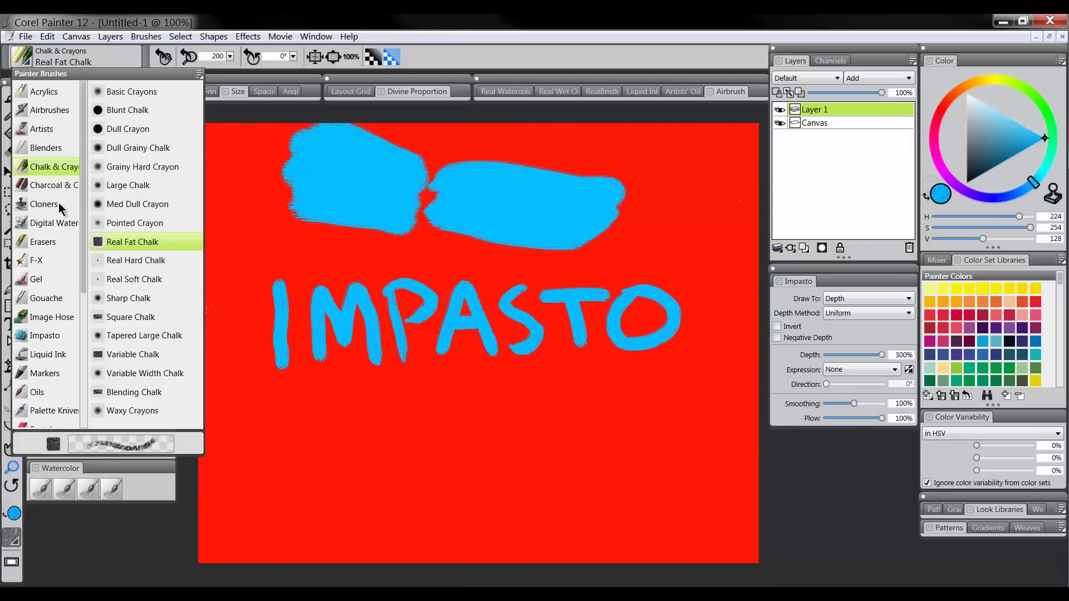
pyautogui.click(37, 391)
pyautogui.click(143, 408)
pyautogui.click(22, 56)
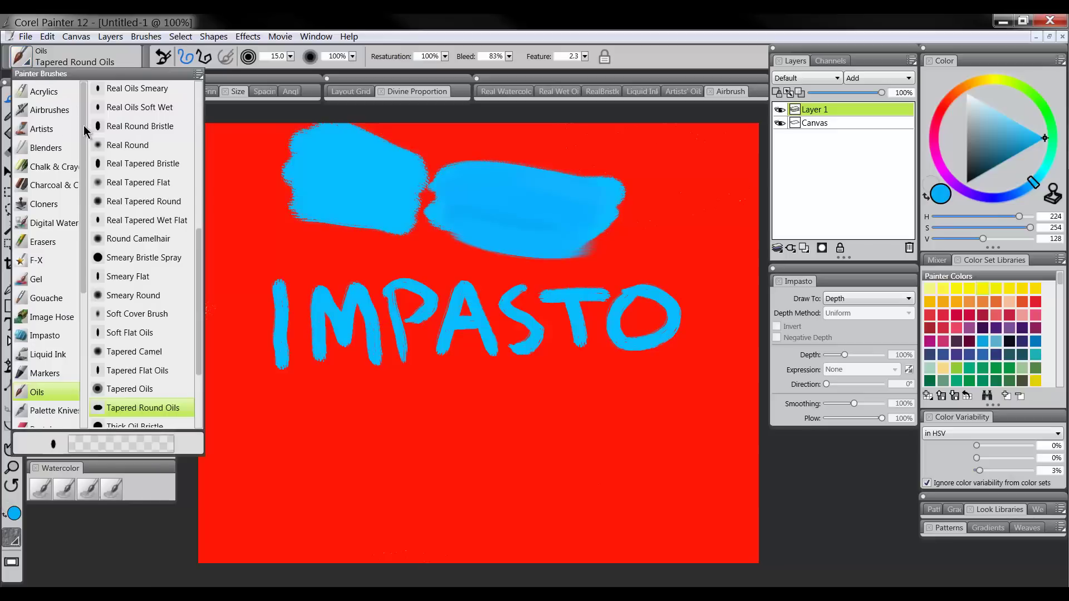
pyautogui.moveTo(85, 129)
pyautogui.mouseDown()
pyautogui.moveTo(85, 202)
pyautogui.moveTo(85, 127)
pyautogui.mouseUp()
pyautogui.click(803, 51)
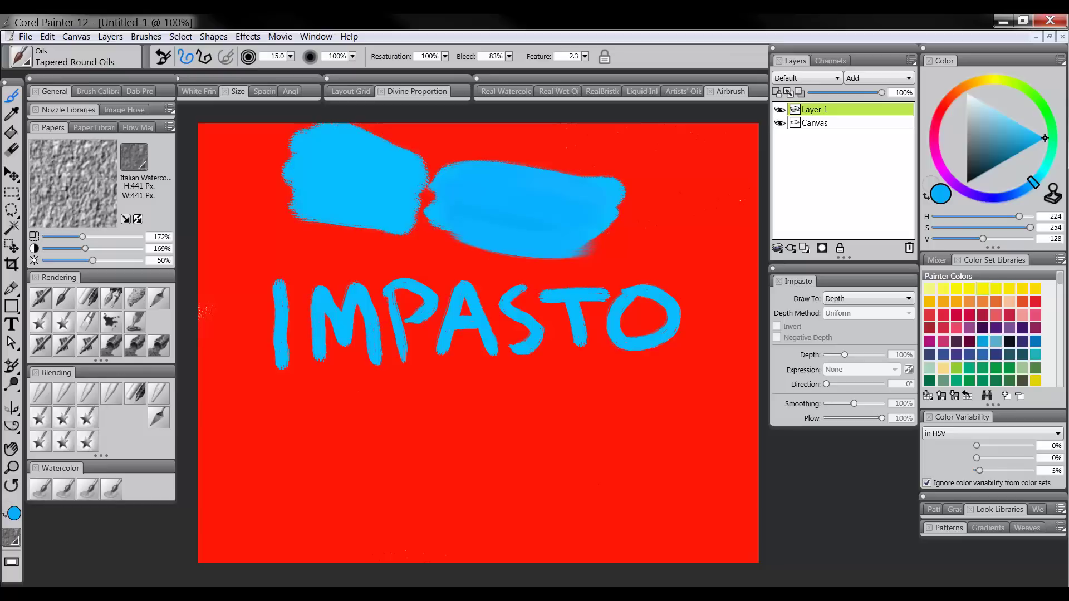
pyautogui.click(32, 63)
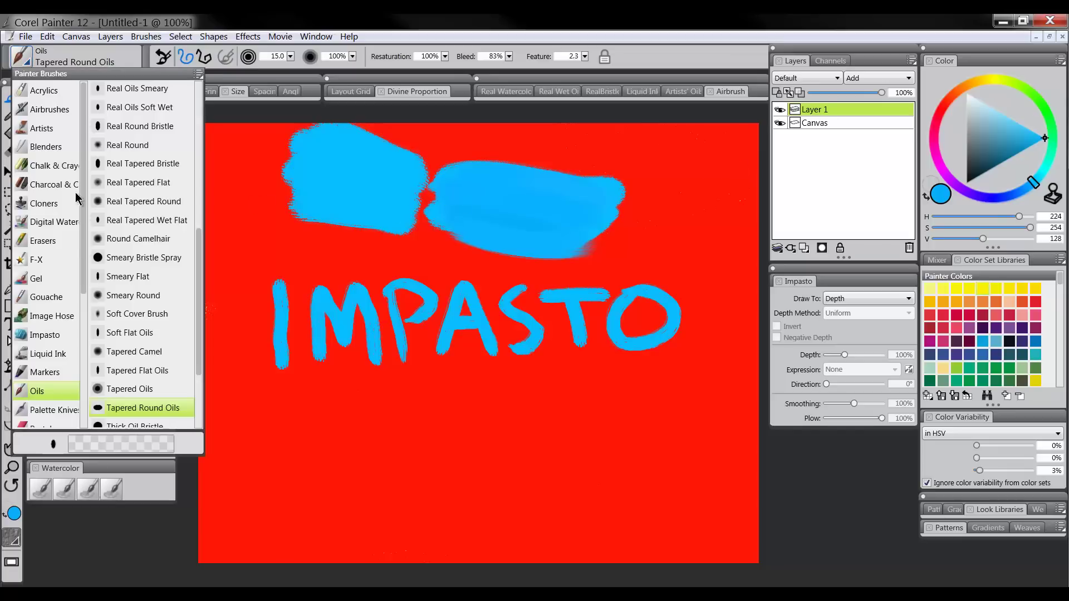
pyautogui.click(53, 334)
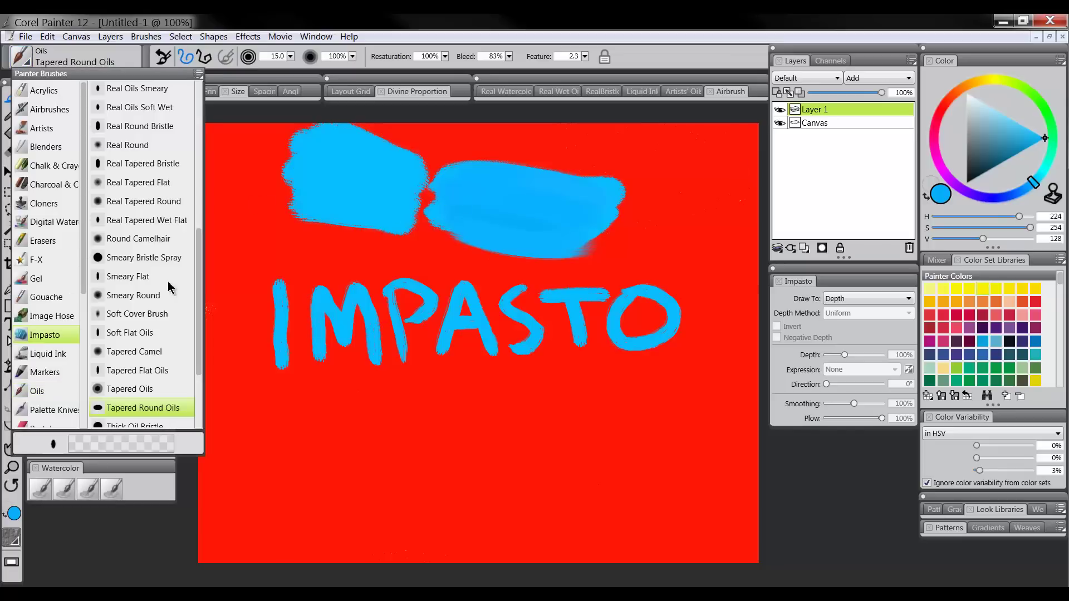
pyautogui.click(837, 301)
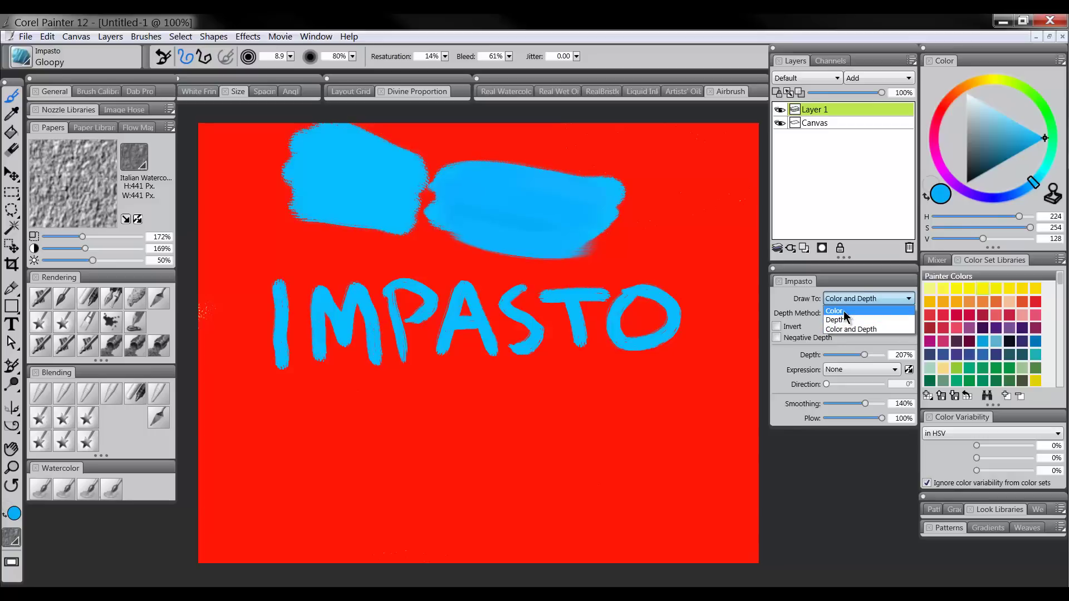
pyautogui.click(864, 282)
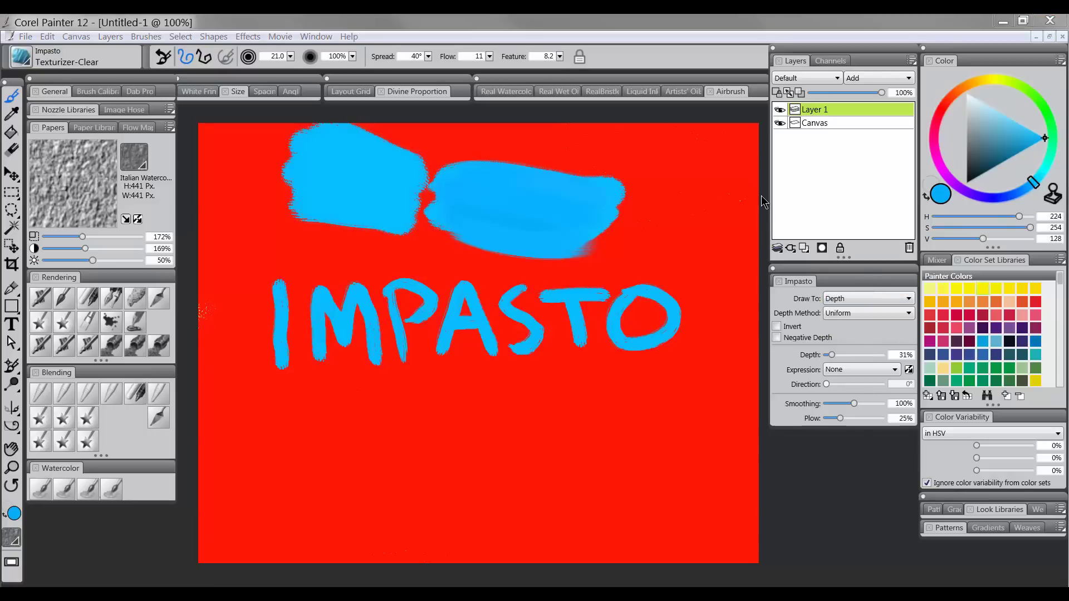
# With the Impasto Texturizer-Clear variant, emboss texture into the upper-right red area and below STO.
pyautogui.click(24, 57)
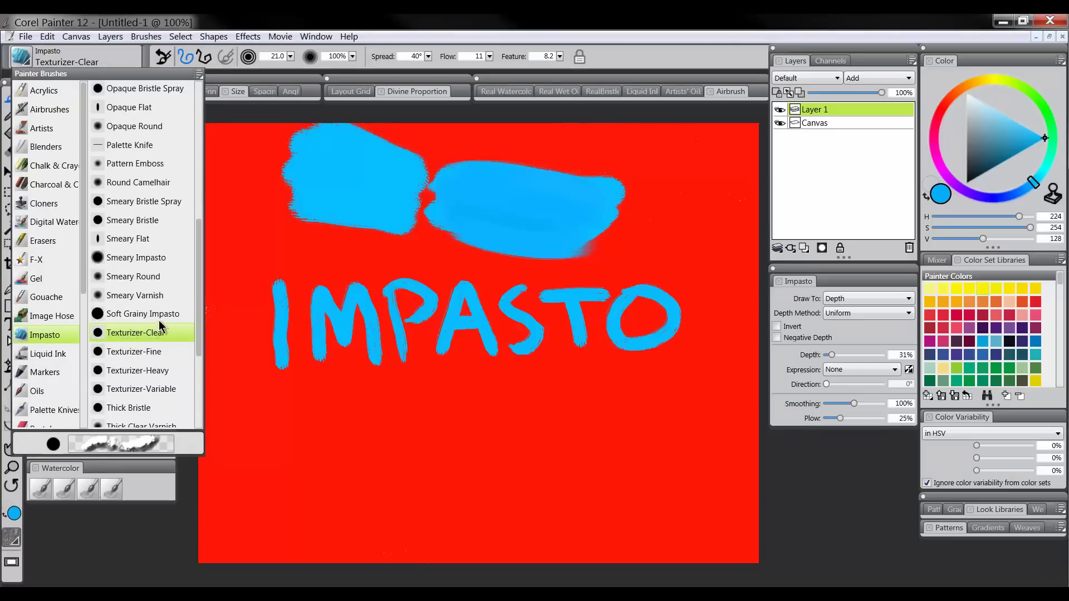
pyautogui.click(142, 331)
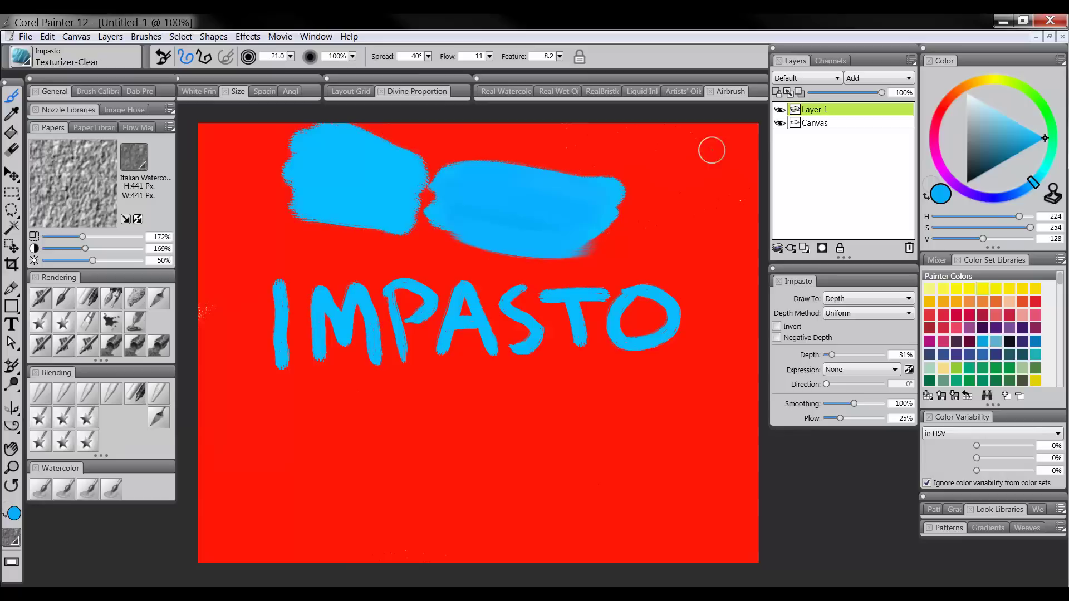
pyautogui.moveTo(680, 140)
pyautogui.mouseDown()
pyautogui.moveTo(727, 162)
pyautogui.moveTo(699, 178)
pyautogui.moveTo(616, 131)
pyautogui.moveTo(475, 143)
pyautogui.moveTo(420, 222)
pyautogui.moveTo(536, 186)
pyautogui.moveTo(578, 232)
pyautogui.moveTo(419, 126)
pyautogui.moveTo(222, 148)
pyautogui.moveTo(219, 191)
pyautogui.moveTo(334, 200)
pyautogui.moveTo(378, 265)
pyautogui.moveTo(248, 267)
pyautogui.moveTo(261, 247)
pyautogui.mouseUp()
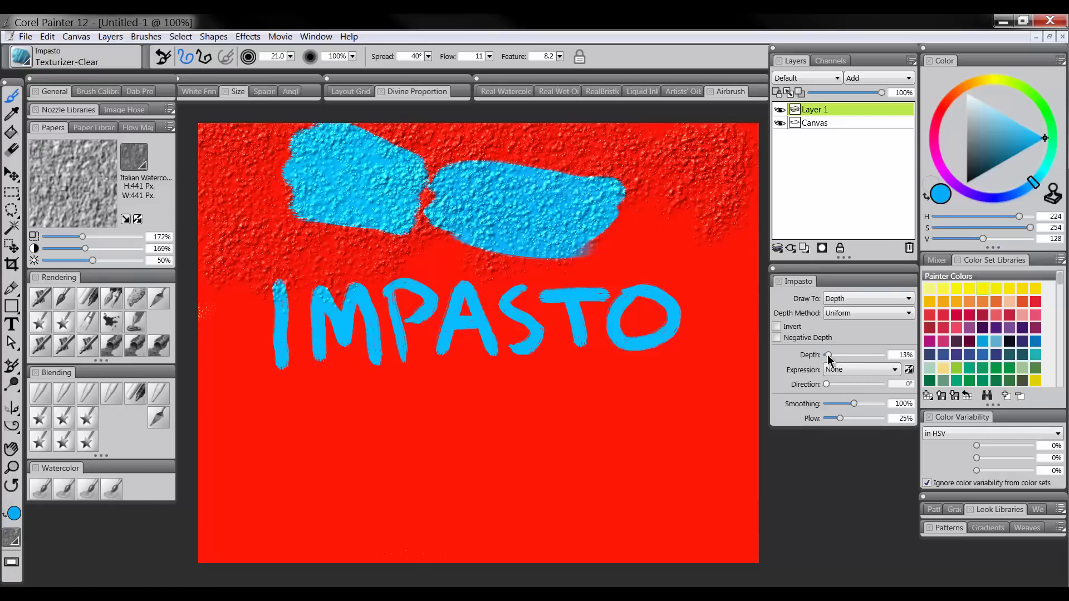
pyautogui.moveTo(631, 375)
pyautogui.mouseDown()
pyautogui.moveTo(628, 430)
pyautogui.moveTo(676, 376)
pyautogui.moveTo(644, 366)
pyautogui.moveTo(663, 344)
pyautogui.moveTo(705, 411)
pyautogui.moveTo(624, 427)
pyautogui.moveTo(584, 452)
pyautogui.moveTo(657, 442)
pyautogui.moveTo(673, 471)
pyautogui.moveTo(710, 407)
pyautogui.moveTo(682, 336)
pyautogui.moveTo(656, 342)
pyautogui.moveTo(719, 352)
pyautogui.moveTo(706, 437)
pyautogui.moveTo(738, 435)
pyautogui.moveTo(745, 462)
pyautogui.moveTo(739, 367)
pyautogui.moveTo(638, 306)
pyautogui.moveTo(614, 316)
pyautogui.moveTo(632, 338)
pyautogui.moveTo(676, 318)
pyautogui.moveTo(533, 311)
pyautogui.moveTo(588, 362)
pyautogui.mouseUp()
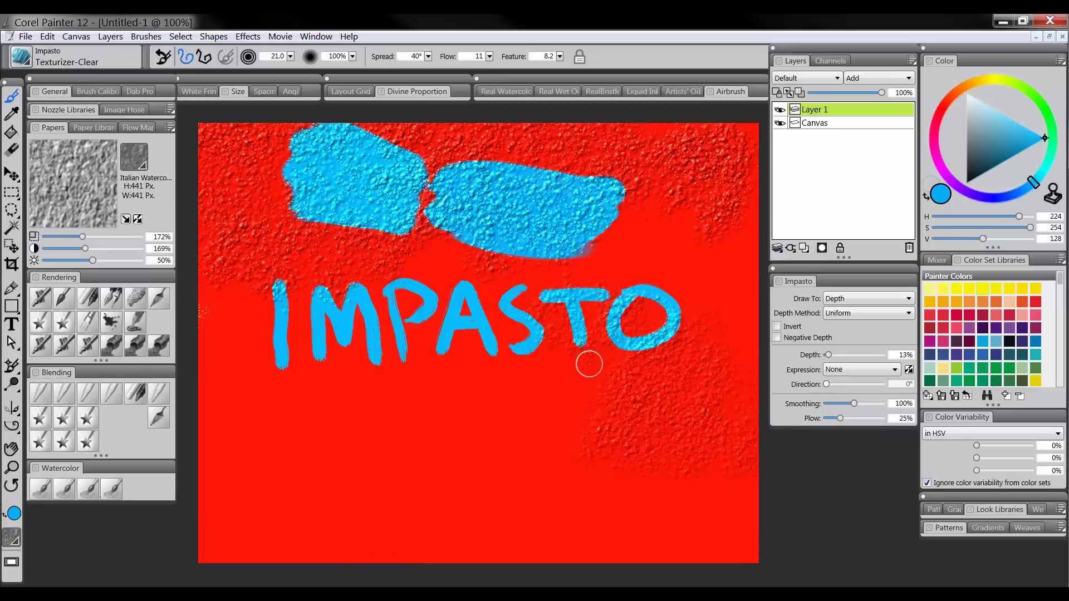
# Keep Draw To Depth, raise Depth to 292%, paint a deep textured blob below AS, and bring up the impasto display options.
pyautogui.click(843, 303)
pyautogui.click(844, 298)
pyautogui.moveTo(828, 354); pyautogui.dragTo(876, 357)
pyautogui.moveTo(473, 396)
pyautogui.mouseDown()
pyautogui.moveTo(442, 458)
pyautogui.moveTo(515, 425)
pyautogui.moveTo(528, 434)
pyautogui.moveTo(492, 396)
pyautogui.moveTo(504, 341)
pyautogui.moveTo(525, 367)
pyautogui.moveTo(581, 337)
pyautogui.moveTo(551, 324)
pyautogui.moveTo(527, 293)
pyautogui.moveTo(637, 265)
pyautogui.moveTo(633, 312)
pyautogui.moveTo(671, 339)
pyautogui.moveTo(735, 314)
pyautogui.moveTo(631, 256)
pyautogui.moveTo(737, 229)
pyautogui.moveTo(744, 266)
pyautogui.moveTo(714, 197)
pyautogui.moveTo(635, 177)
pyautogui.moveTo(701, 248)
pyautogui.mouseUp()
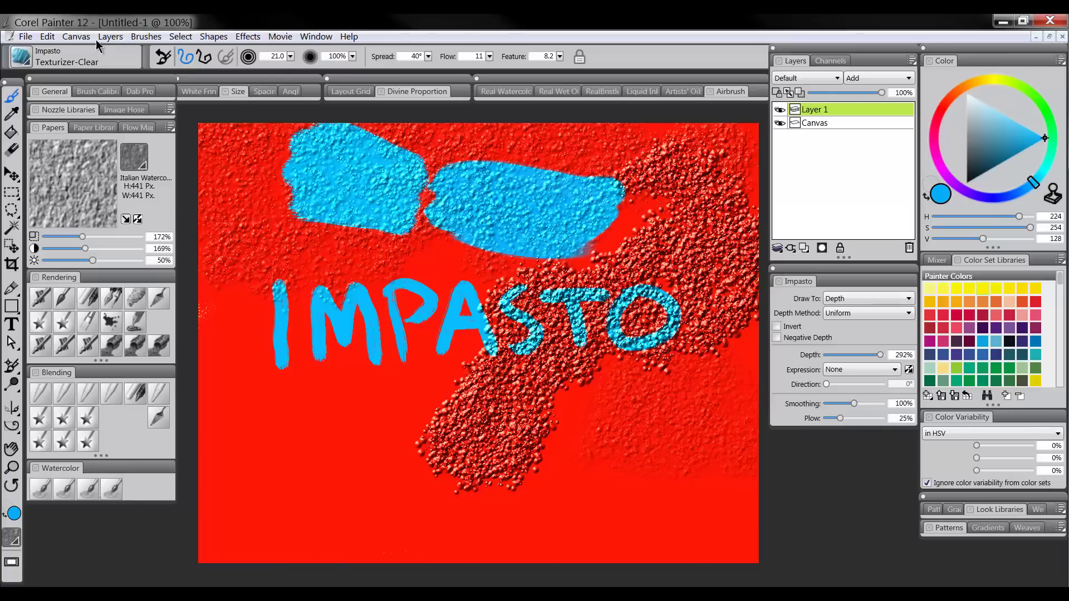
pyautogui.click(70, 37)
# Hide the impasto effect, switch to the Impasto Fiber variant, and paint depth strokes across the top and right side.
pyautogui.click(99, 110)
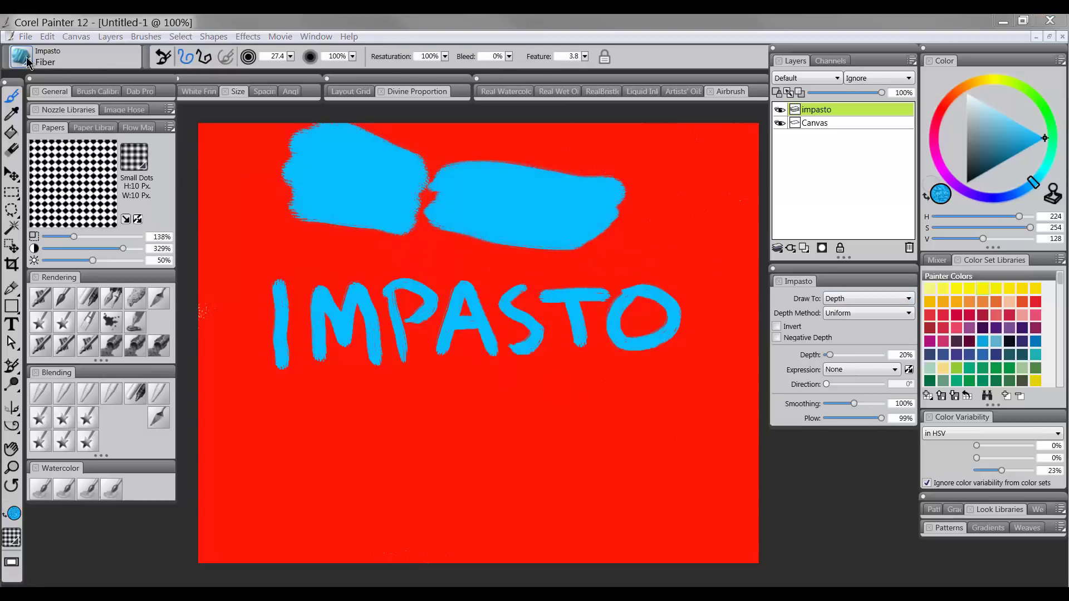
pyautogui.click(29, 63)
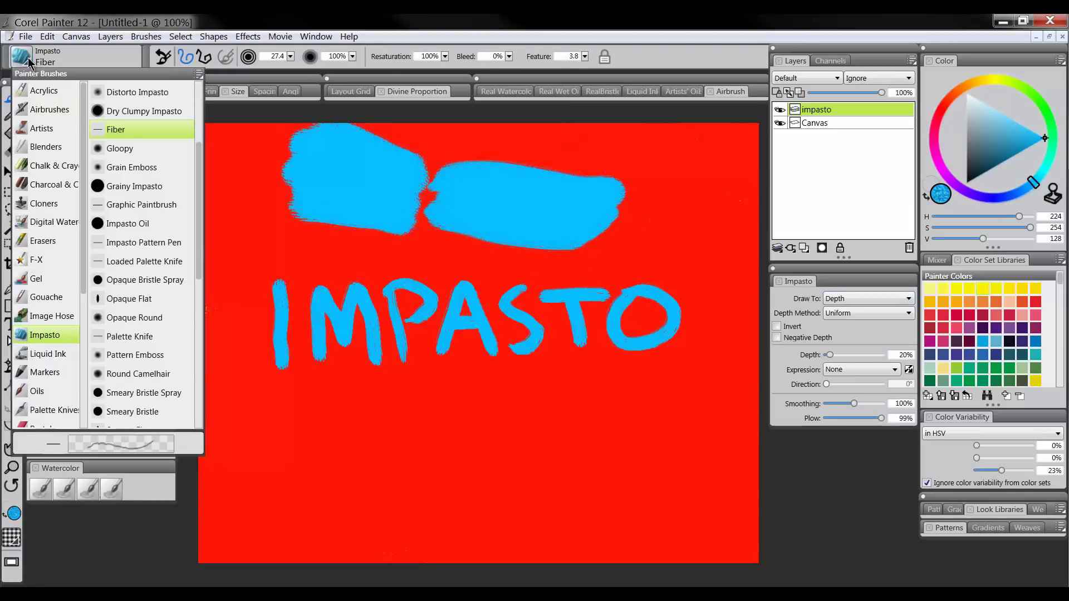
pyautogui.click(121, 131)
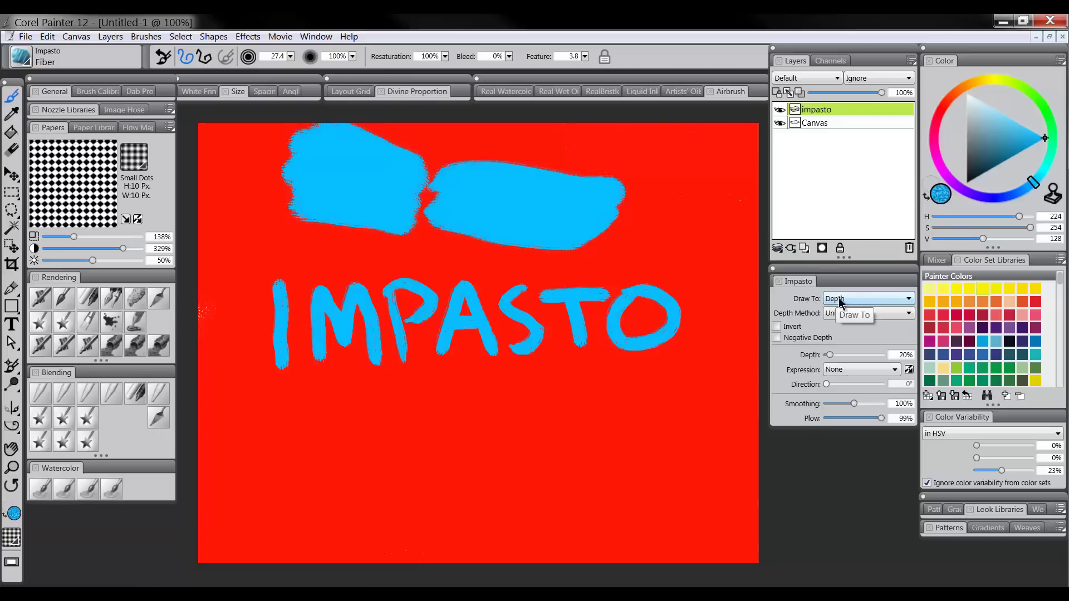
pyautogui.moveTo(272, 158)
pyautogui.mouseDown()
pyautogui.moveTo(208, 135)
pyautogui.moveTo(200, 145)
pyautogui.moveTo(294, 145)
pyautogui.moveTo(234, 160)
pyautogui.moveTo(185, 231)
pyautogui.moveTo(258, 159)
pyautogui.moveTo(260, 178)
pyautogui.moveTo(326, 157)
pyautogui.moveTo(343, 123)
pyautogui.moveTo(359, 164)
pyautogui.moveTo(355, 212)
pyautogui.moveTo(383, 198)
pyautogui.moveTo(396, 117)
pyautogui.moveTo(385, 143)
pyautogui.moveTo(439, 158)
pyautogui.moveTo(431, 177)
pyautogui.moveTo(469, 205)
pyautogui.moveTo(474, 141)
pyautogui.moveTo(451, 147)
pyautogui.moveTo(518, 117)
pyautogui.moveTo(476, 194)
pyautogui.moveTo(532, 202)
pyautogui.moveTo(559, 180)
pyautogui.moveTo(558, 132)
pyautogui.moveTo(528, 165)
pyautogui.moveTo(551, 125)
pyautogui.moveTo(538, 155)
pyautogui.moveTo(609, 156)
pyautogui.moveTo(571, 198)
pyautogui.moveTo(586, 232)
pyautogui.moveTo(654, 176)
pyautogui.moveTo(631, 146)
pyautogui.moveTo(572, 124)
pyautogui.mouseUp()
pyautogui.moveTo(641, 171); pyautogui.dragTo(668, 211)
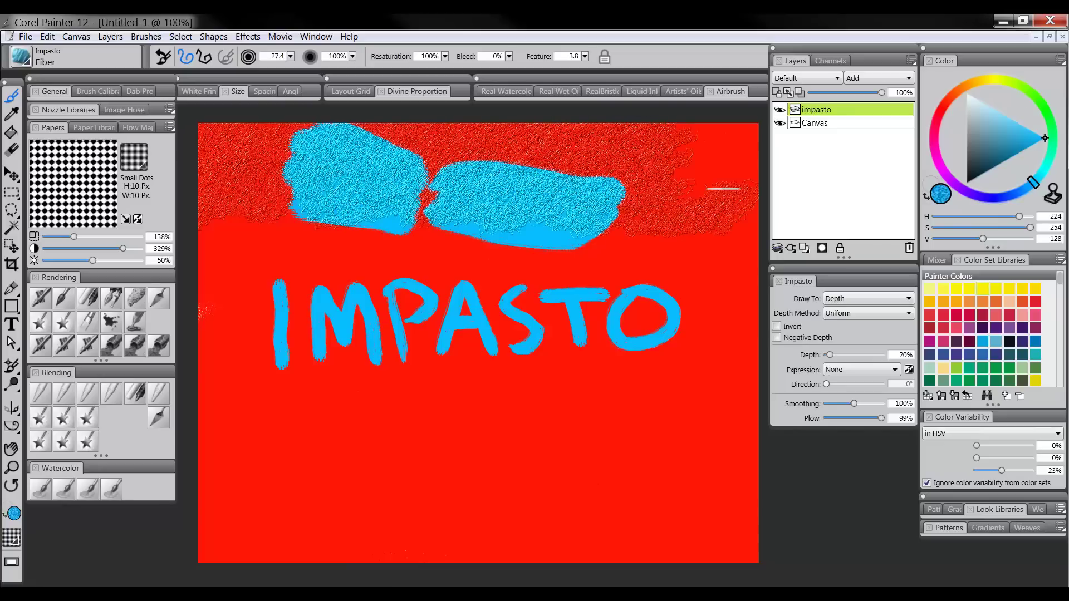
pyautogui.moveTo(723, 189)
pyautogui.mouseDown()
pyautogui.moveTo(675, 174)
pyautogui.moveTo(702, 120)
pyautogui.moveTo(743, 150)
pyautogui.moveTo(736, 185)
pyautogui.moveTo(749, 210)
pyautogui.moveTo(713, 267)
pyautogui.moveTo(684, 236)
pyautogui.moveTo(645, 261)
pyautogui.moveTo(647, 228)
pyautogui.moveTo(545, 254)
pyautogui.moveTo(520, 218)
pyautogui.moveTo(468, 246)
pyautogui.moveTo(446, 212)
pyautogui.moveTo(391, 253)
pyautogui.moveTo(362, 229)
pyautogui.moveTo(202, 222)
pyautogui.mouseUp()
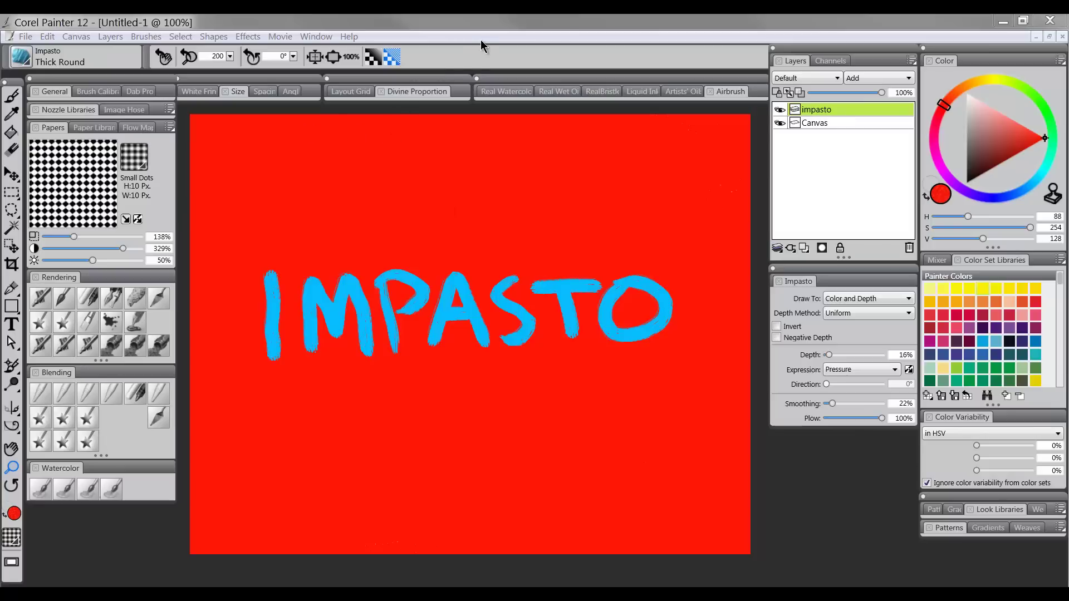
# Paint two red Impasto Thick Round strokes across the top, one below the other.
pyautogui.press('b')
pyautogui.moveTo(344, 166)
pyautogui.mouseDown()
pyautogui.moveTo(588, 166)
pyautogui.moveTo(357, 168)
pyautogui.moveTo(613, 156)
pyautogui.moveTo(322, 159)
pyautogui.moveTo(606, 157)
pyautogui.mouseUp()
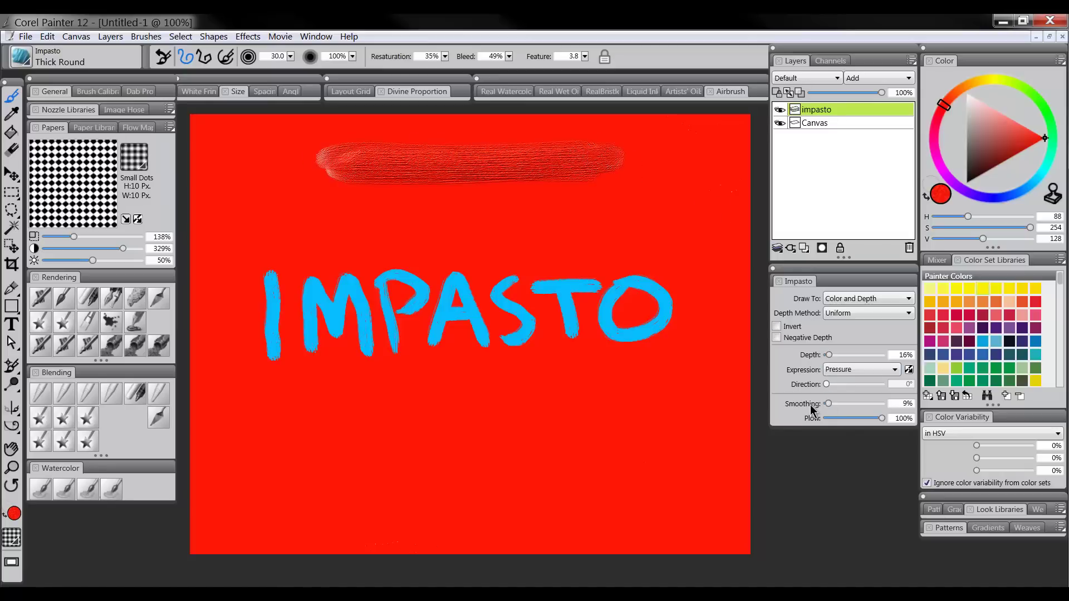
pyautogui.moveTo(432, 228)
pyautogui.mouseDown()
pyautogui.moveTo(508, 220)
pyautogui.moveTo(331, 224)
pyautogui.moveTo(437, 221)
pyautogui.mouseUp()
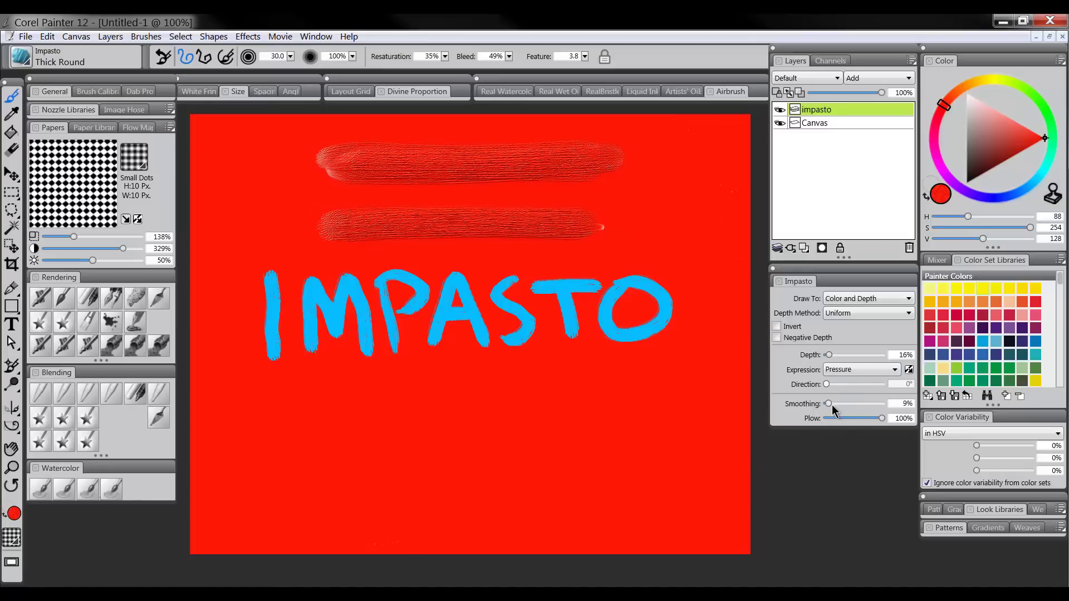
# Raise Smoothing to 200%, paint a third stroke just above the lettering, and zoom in to 150%.
pyautogui.moveTo(832, 406); pyautogui.dragTo(883, 403)
pyautogui.moveTo(337, 260); pyautogui.dragTo(611, 260)
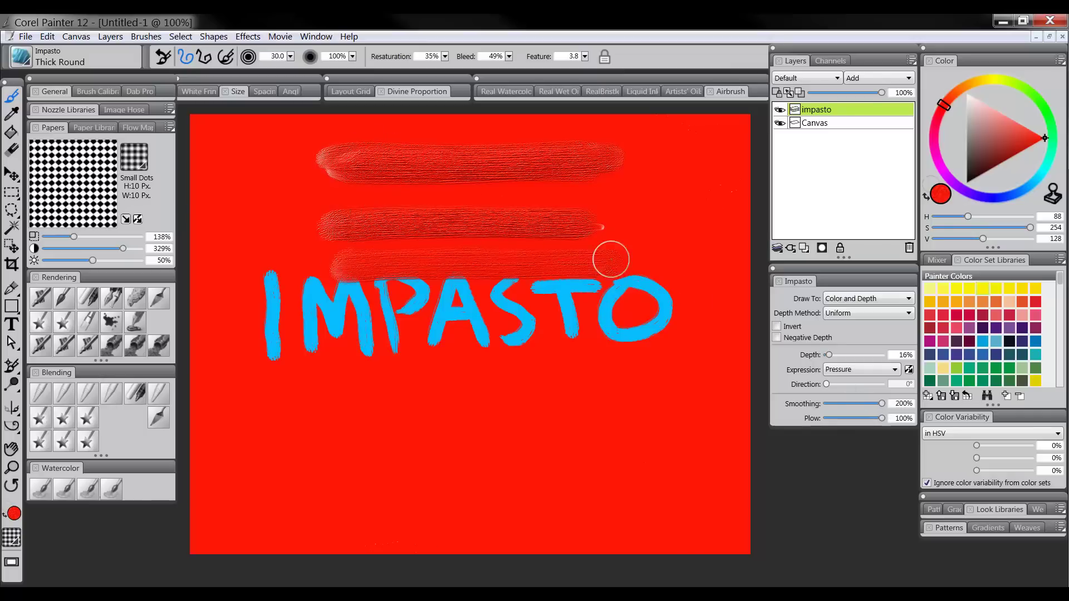
pyautogui.click(11, 466)
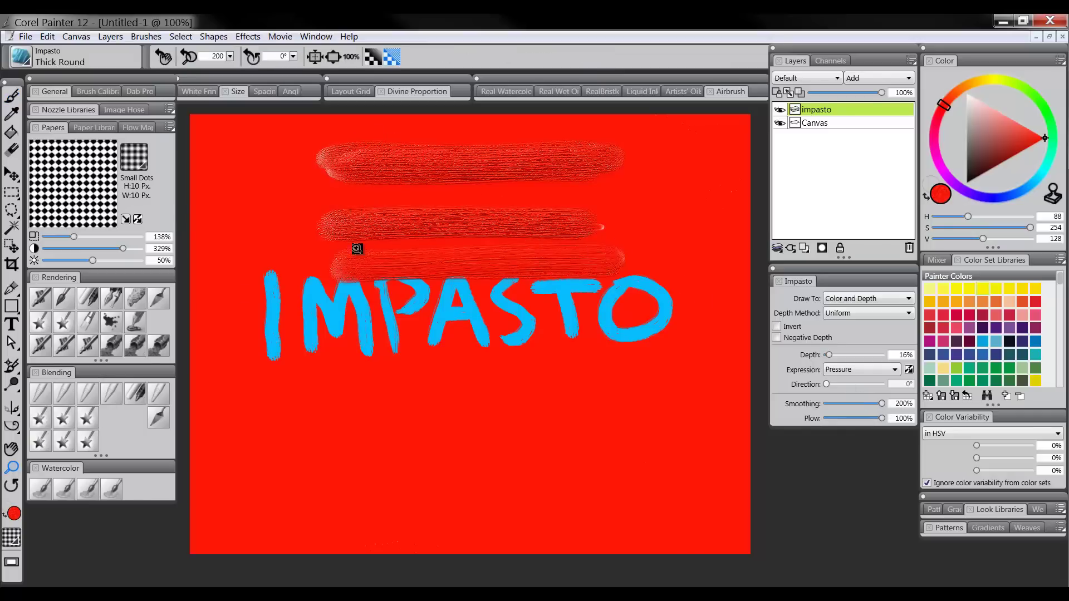
pyautogui.click(443, 238)
pyautogui.moveTo(470, 232); pyautogui.dragTo(466, 301)
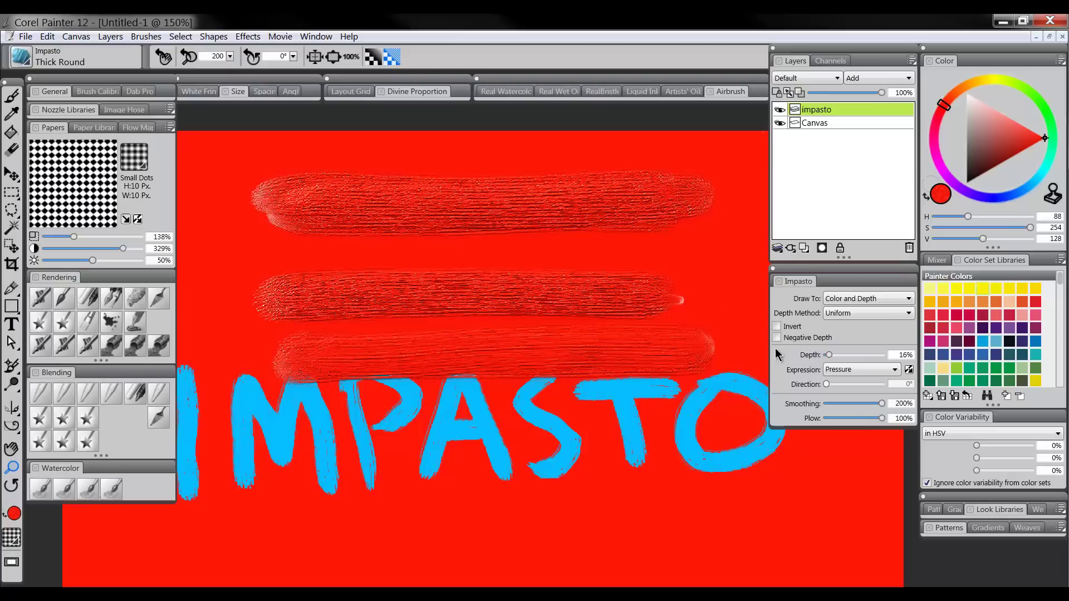
# Lower Plow to 10% and paint a low-plow red stroke along the top band.
pyautogui.moveTo(878, 421); pyautogui.dragTo(834, 420)
pyautogui.click(115, 292)
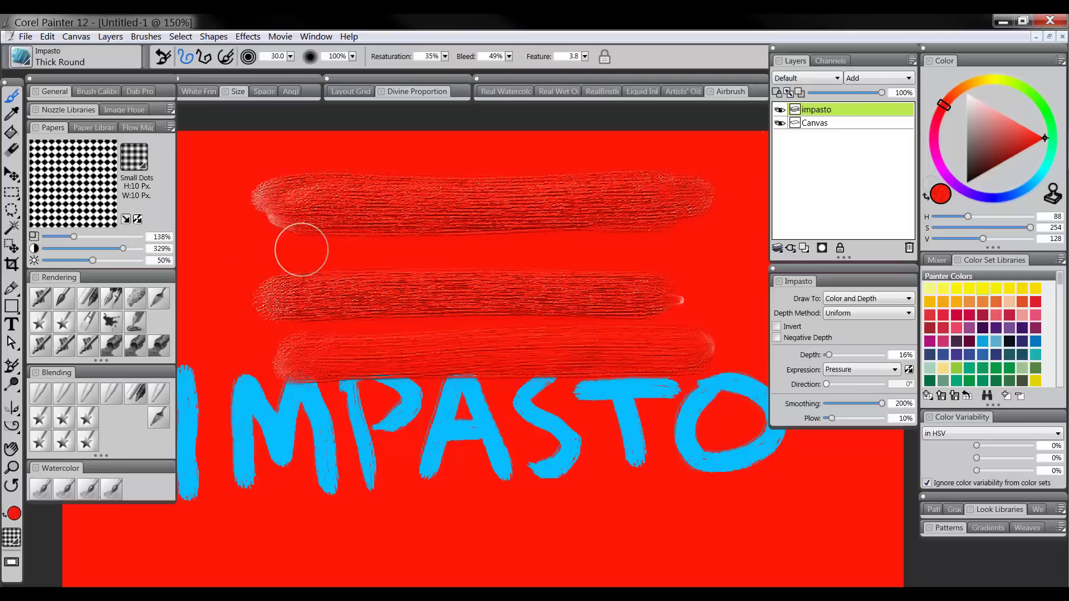
pyautogui.moveTo(299, 245)
pyautogui.mouseDown()
pyautogui.moveTo(476, 200)
pyautogui.moveTo(439, 226)
pyautogui.moveTo(652, 188)
pyautogui.moveTo(686, 204)
pyautogui.moveTo(303, 223)
pyautogui.moveTo(661, 222)
pyautogui.moveTo(577, 229)
pyautogui.moveTo(299, 229)
pyautogui.moveTo(670, 236)
pyautogui.moveTo(369, 243)
pyautogui.moveTo(435, 256)
pyautogui.mouseUp()
# At Plow 100%, fill the band below and smear a diagonal stroke across PASTO, then set Plow to 34%.
pyautogui.moveTo(832, 418); pyautogui.dragTo(885, 418)
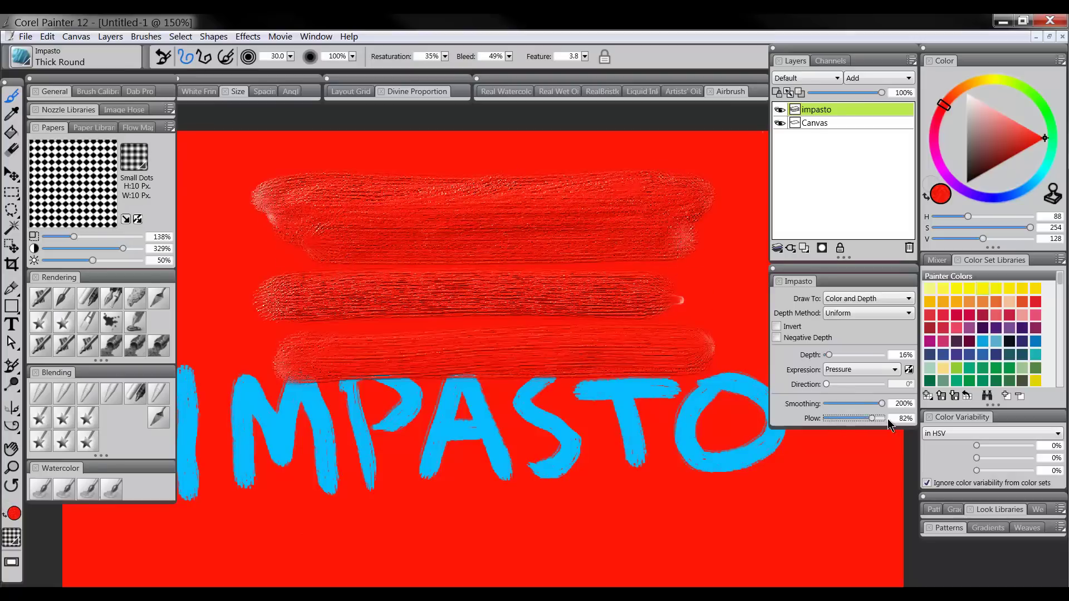
pyautogui.moveTo(702, 254); pyautogui.dragTo(258, 245)
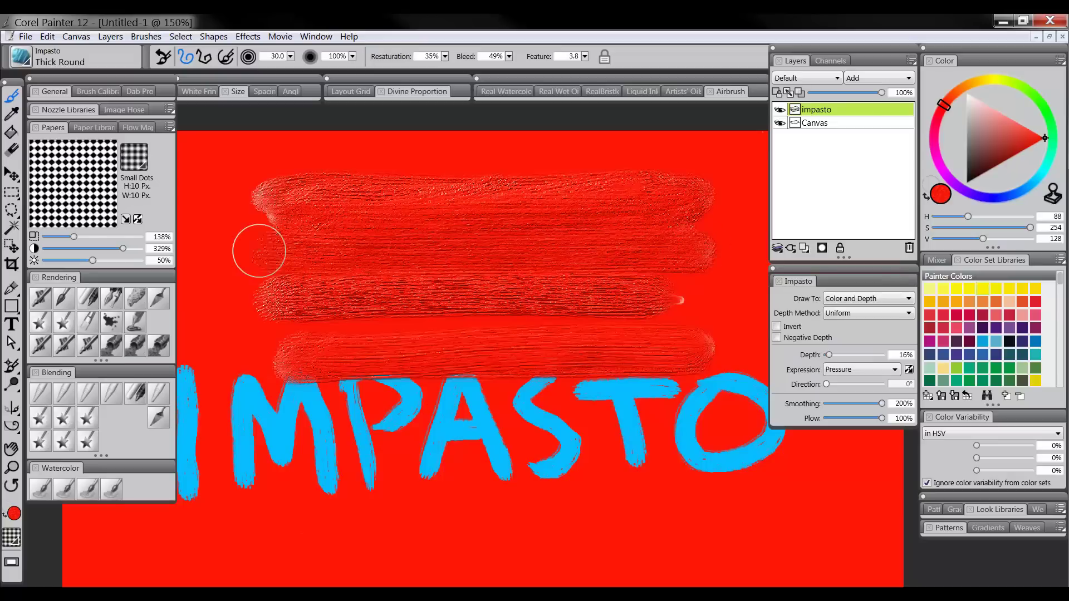
pyautogui.moveTo(556, 389)
pyautogui.mouseDown()
pyautogui.moveTo(383, 487)
pyautogui.moveTo(703, 442)
pyautogui.moveTo(635, 465)
pyautogui.moveTo(625, 429)
pyautogui.moveTo(273, 427)
pyautogui.mouseUp()
pyautogui.click(845, 418)
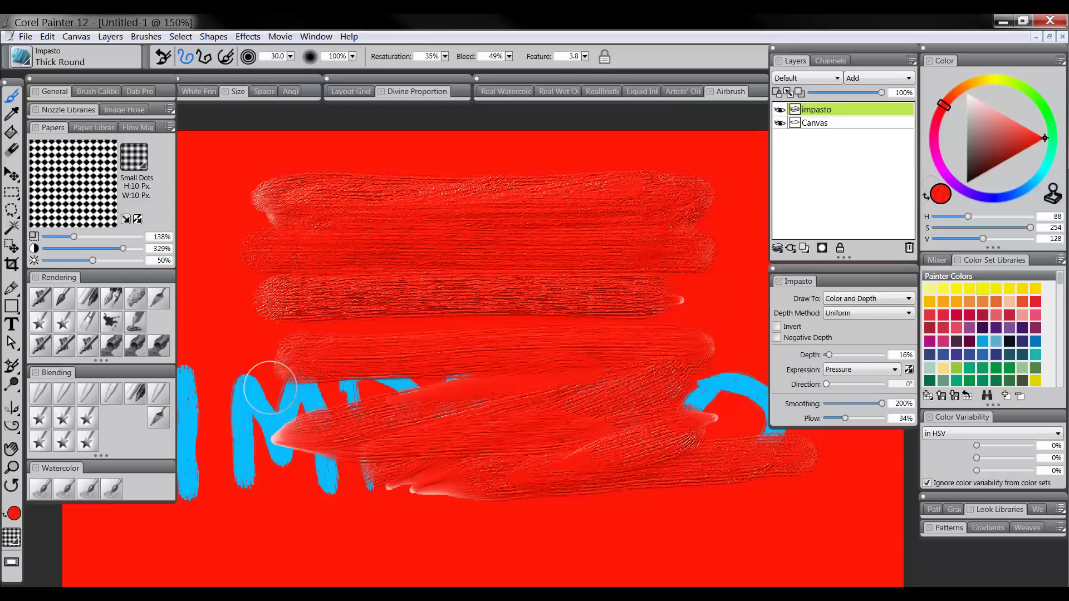
pyautogui.click(11, 466)
# Zoom out to the whole canvas, pick Soft Grainy Impasto, and paint over the leftover blue letters.
pyautogui.keyDown('alt'); pyautogui.click(500, 388); pyautogui.keyUp('alt')
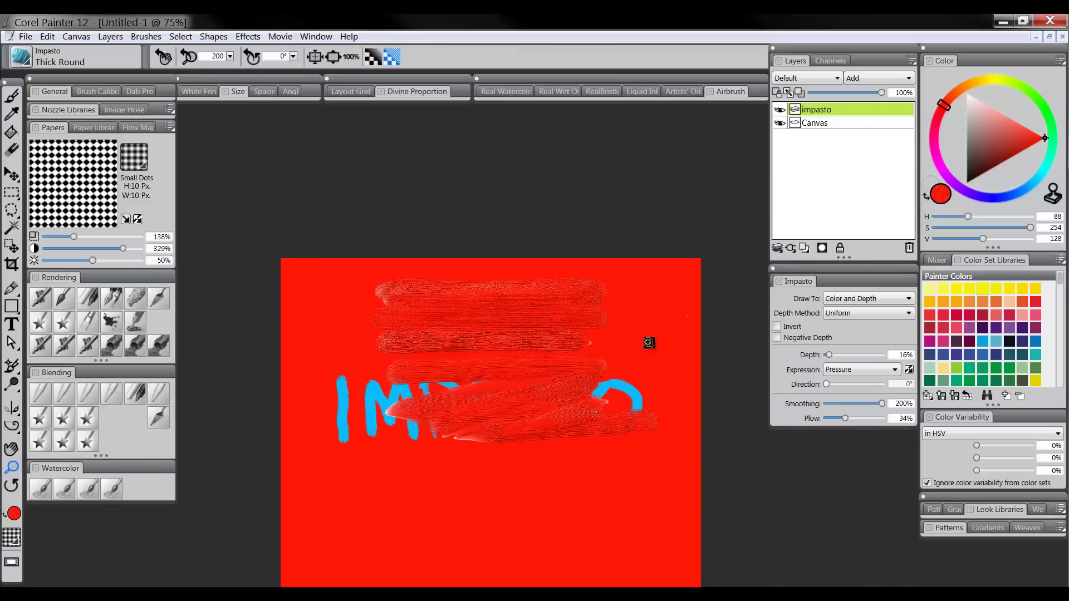
pyautogui.keyDown('alt'); pyautogui.click(621, 386); pyautogui.keyUp('alt')
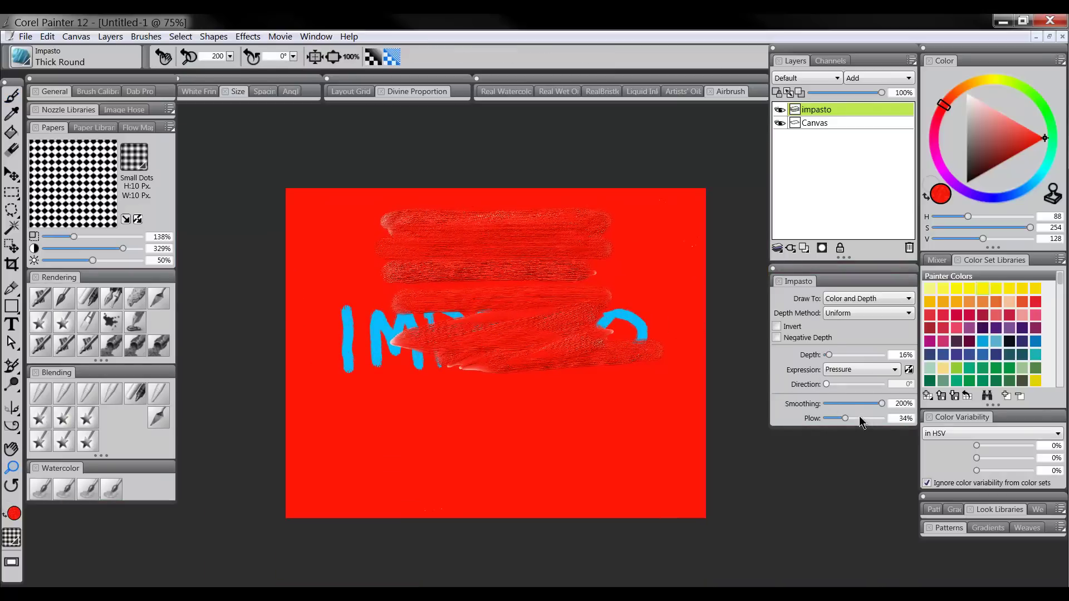
pyautogui.click(26, 61)
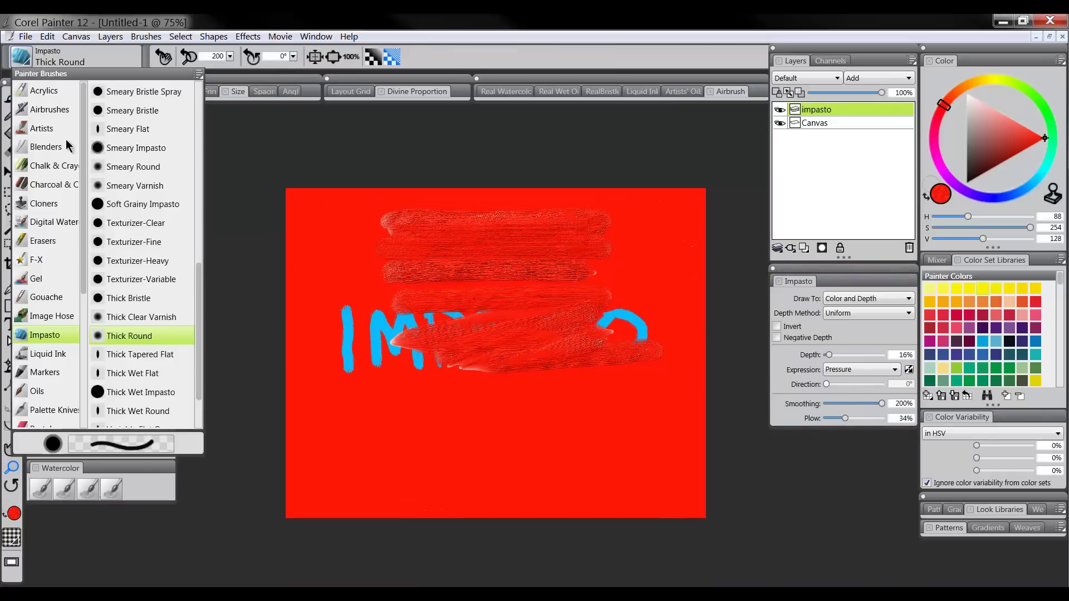
pyautogui.click(162, 204)
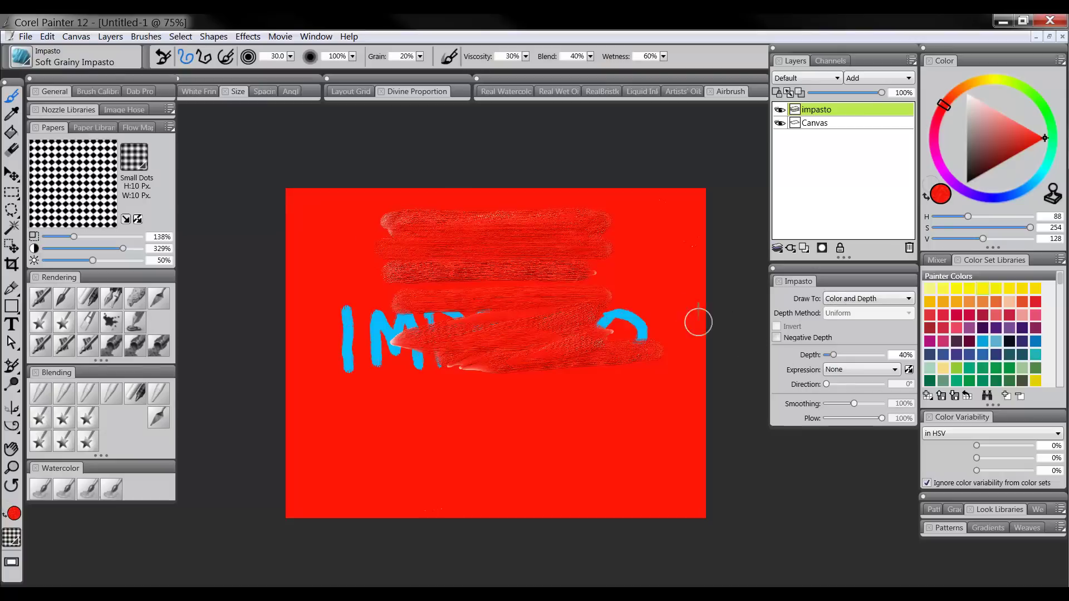
pyautogui.moveTo(617, 251)
pyautogui.mouseDown()
pyautogui.moveTo(582, 258)
pyautogui.moveTo(621, 247)
pyautogui.moveTo(517, 246)
pyautogui.moveTo(626, 232)
pyautogui.moveTo(539, 229)
pyautogui.moveTo(603, 220)
pyautogui.moveTo(584, 214)
pyautogui.moveTo(396, 216)
pyautogui.moveTo(441, 225)
pyautogui.moveTo(355, 246)
pyautogui.moveTo(556, 237)
pyautogui.moveTo(420, 264)
pyautogui.moveTo(536, 271)
pyautogui.moveTo(404, 278)
pyautogui.moveTo(608, 274)
pyautogui.moveTo(427, 302)
pyautogui.moveTo(580, 315)
pyautogui.moveTo(397, 349)
pyautogui.moveTo(553, 360)
pyautogui.moveTo(644, 352)
pyautogui.moveTo(568, 316)
pyautogui.moveTo(572, 303)
pyautogui.moveTo(631, 337)
pyautogui.moveTo(542, 344)
pyautogui.moveTo(365, 319)
pyautogui.moveTo(376, 311)
pyautogui.moveTo(404, 321)
pyautogui.moveTo(358, 343)
pyautogui.moveTo(369, 371)
pyautogui.moveTo(443, 366)
pyautogui.moveTo(346, 341)
pyautogui.mouseUp()
pyautogui.hotkey('ctrl', 'space')
pyautogui.click(504, 366)
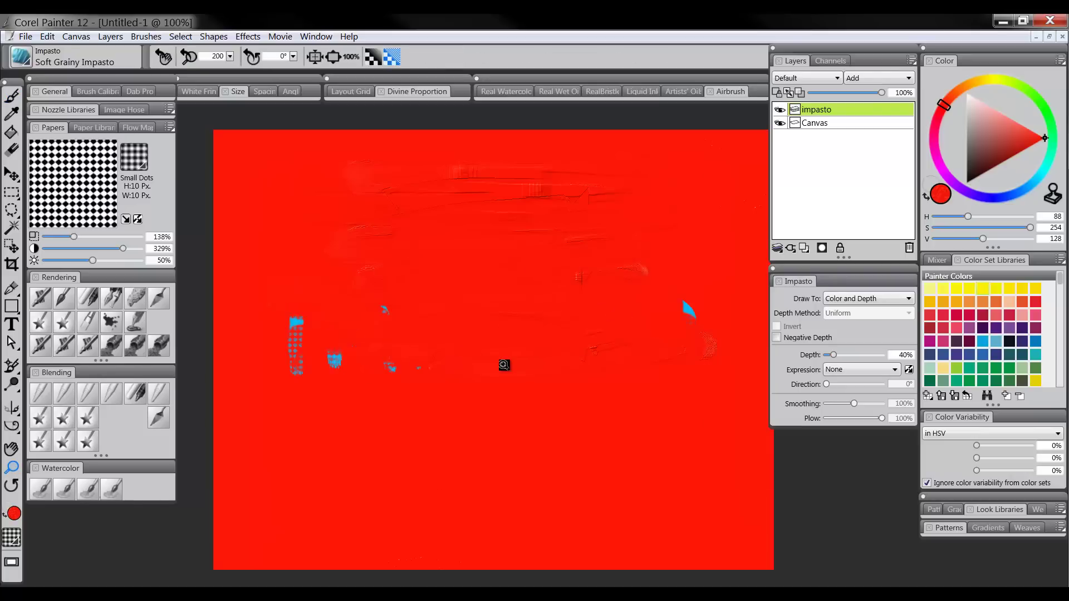
pyautogui.moveTo(517, 365)
pyautogui.mouseDown()
pyautogui.moveTo(494, 358)
pyautogui.moveTo(530, 368)
pyautogui.mouseUp()
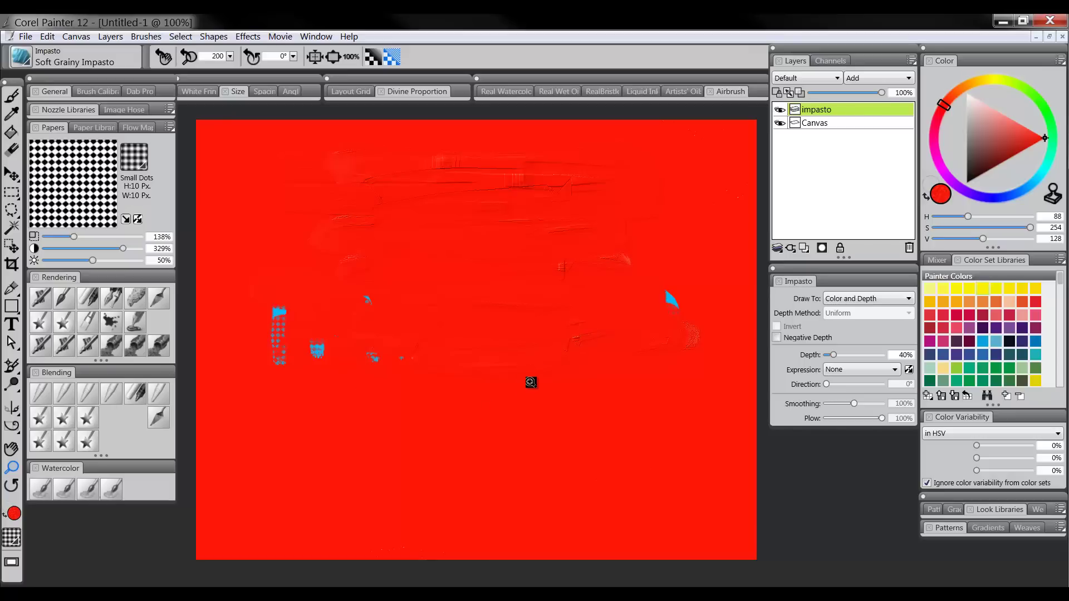
pyautogui.moveTo(518, 408); pyautogui.dragTo(519, 407)
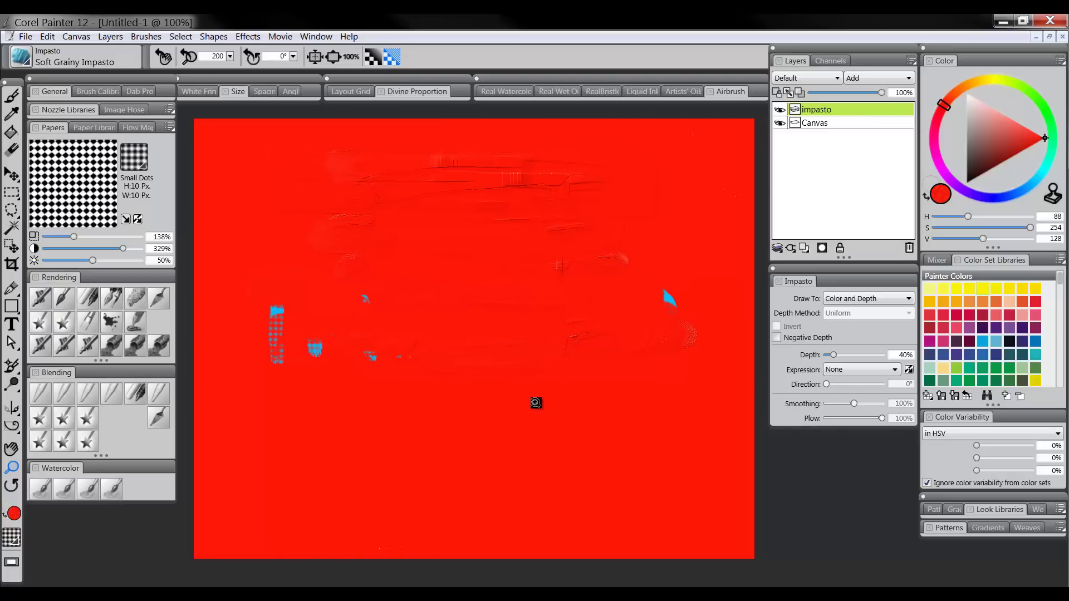